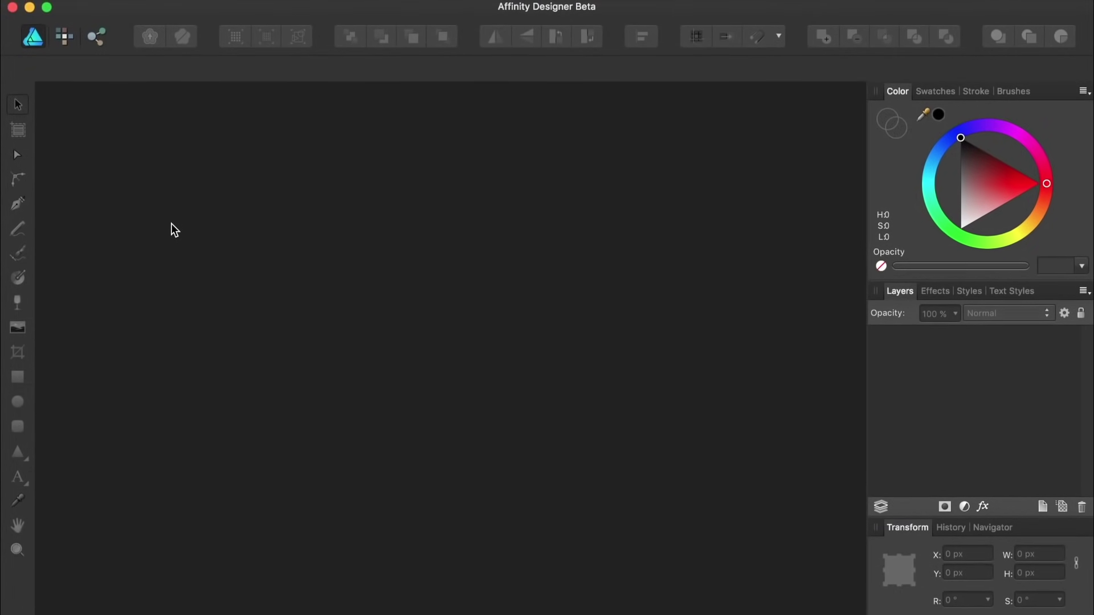
- Start a new document from File > New, keeping RGB/8 and 2500×1500 px landscape
{"action": "left_click", "coordinate": [200, 11]}
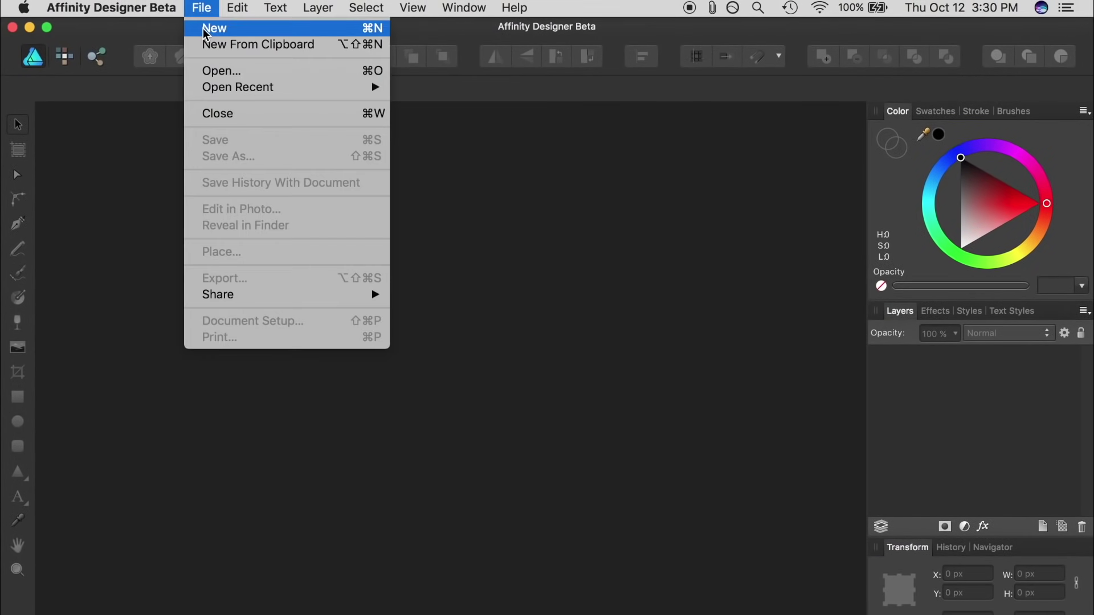
{"action": "left_click", "coordinate": [204, 29]}
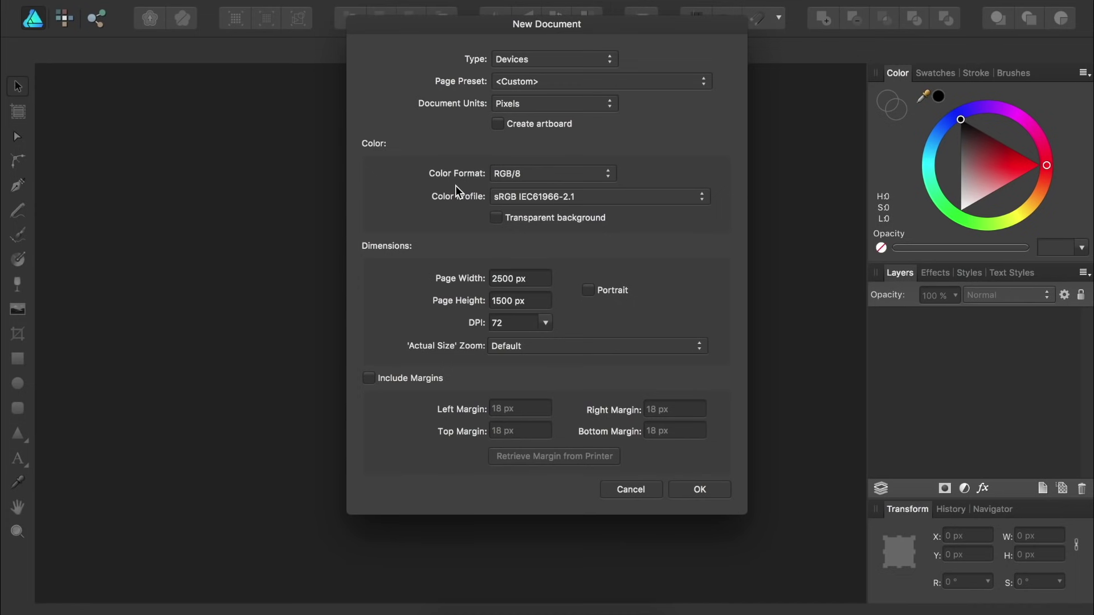
{"action": "left_click", "coordinate": [506, 176]}
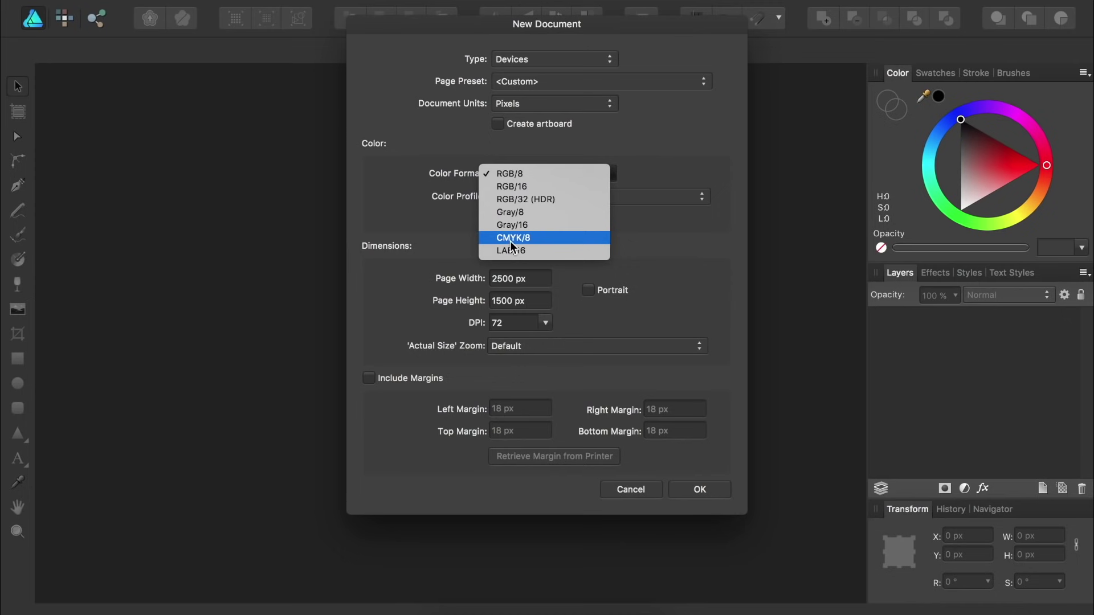
{"action": "left_click", "coordinate": [462, 239]}
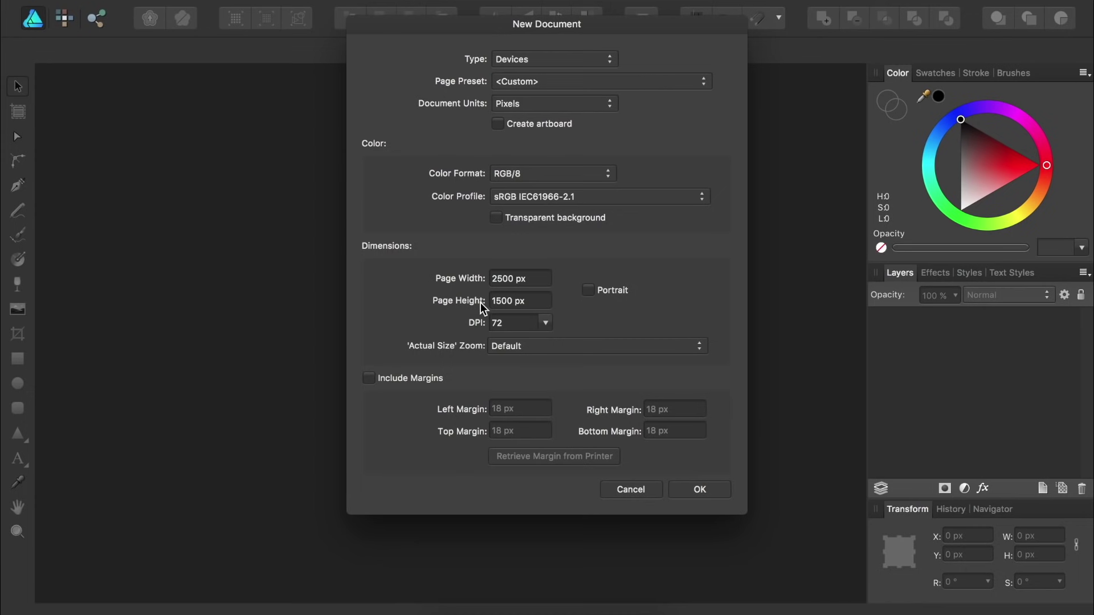
{"action": "left_click", "coordinate": [590, 292]}
{"action": "left_click", "coordinate": [590, 292]}
- Create the blank transparent document, then try the Fill, Crop and Ellipse tools
{"action": "left_click", "coordinate": [692, 488]}
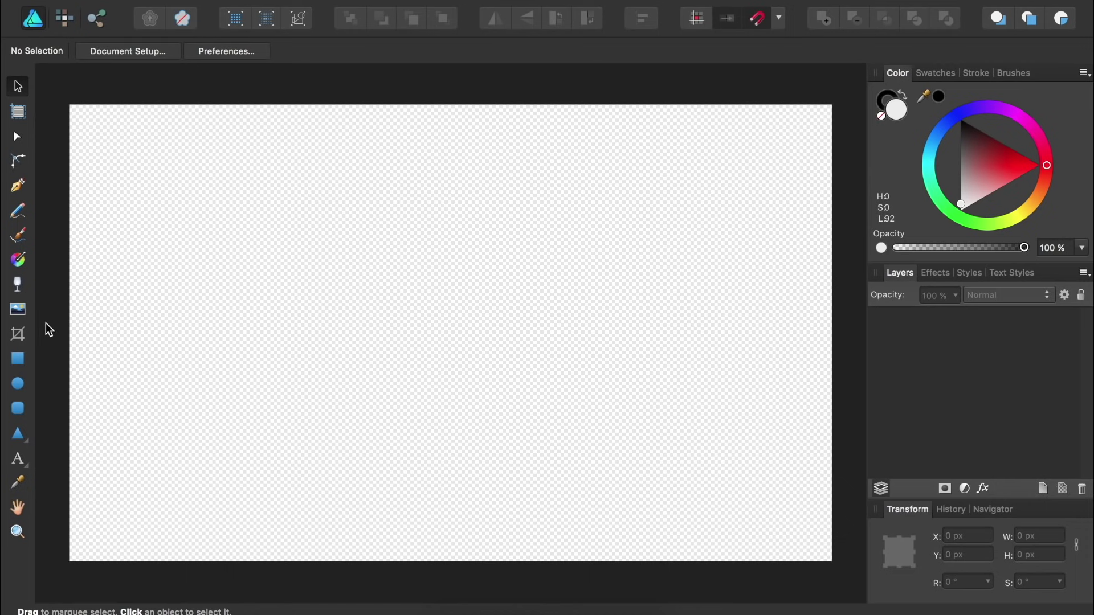
{"action": "left_click", "coordinate": [19, 262]}
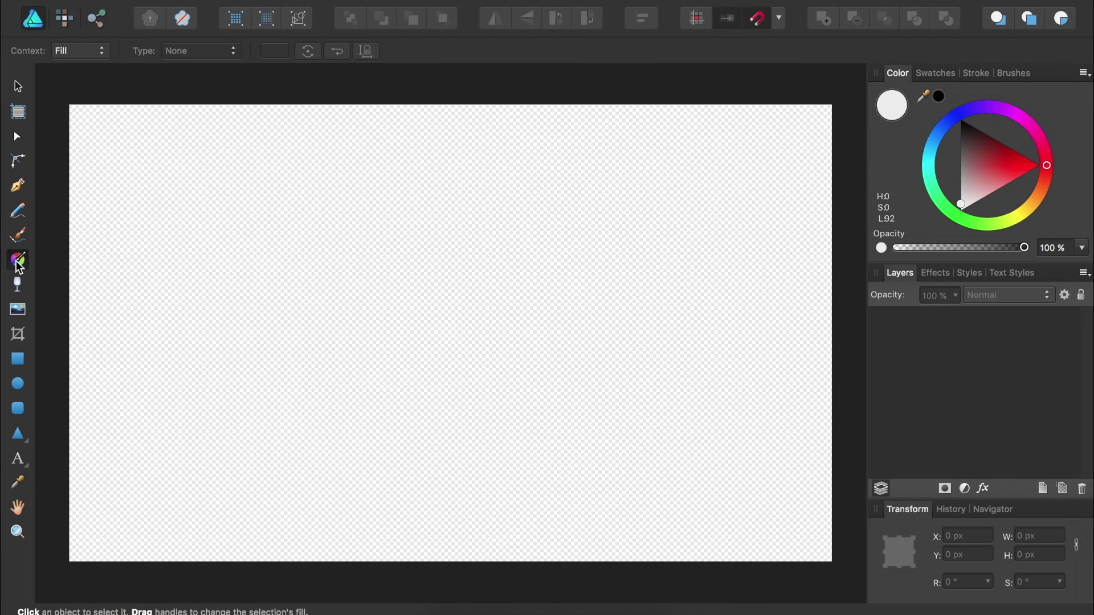
{"action": "left_click", "coordinate": [17, 335]}
{"action": "left_click", "coordinate": [18, 382]}
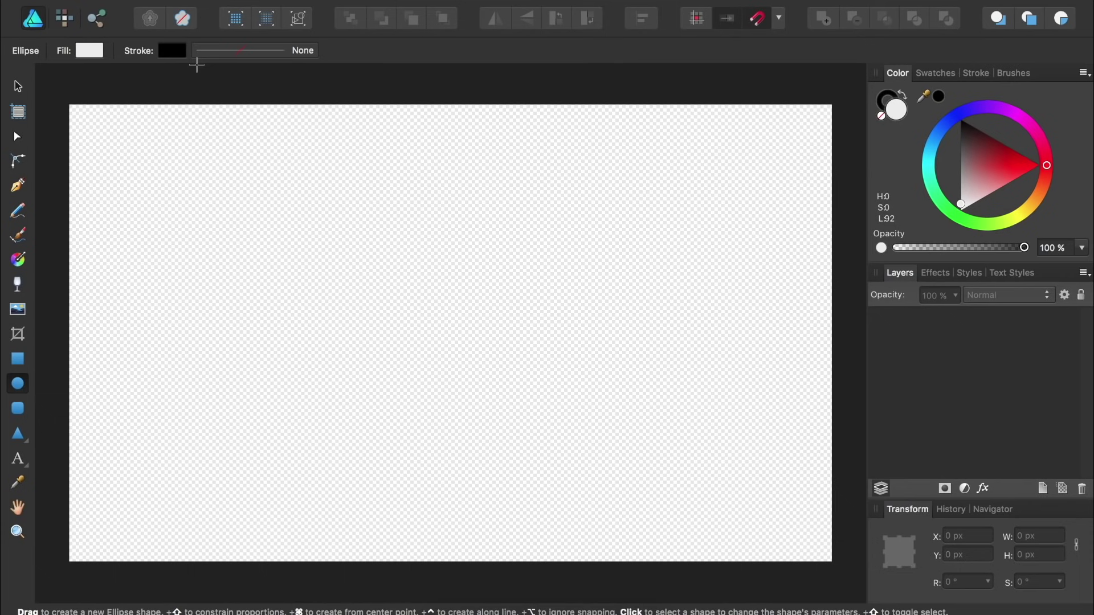
- Try the Node, Corner, Pen and Pencil tools in turn
{"action": "left_click", "coordinate": [18, 140]}
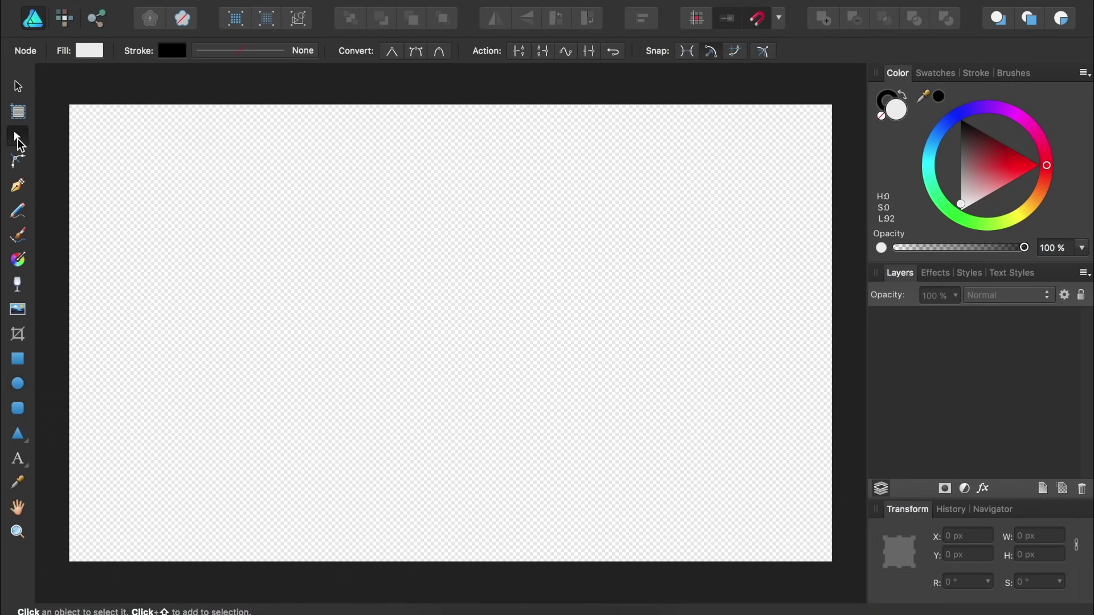
{"action": "left_click", "coordinate": [17, 162]}
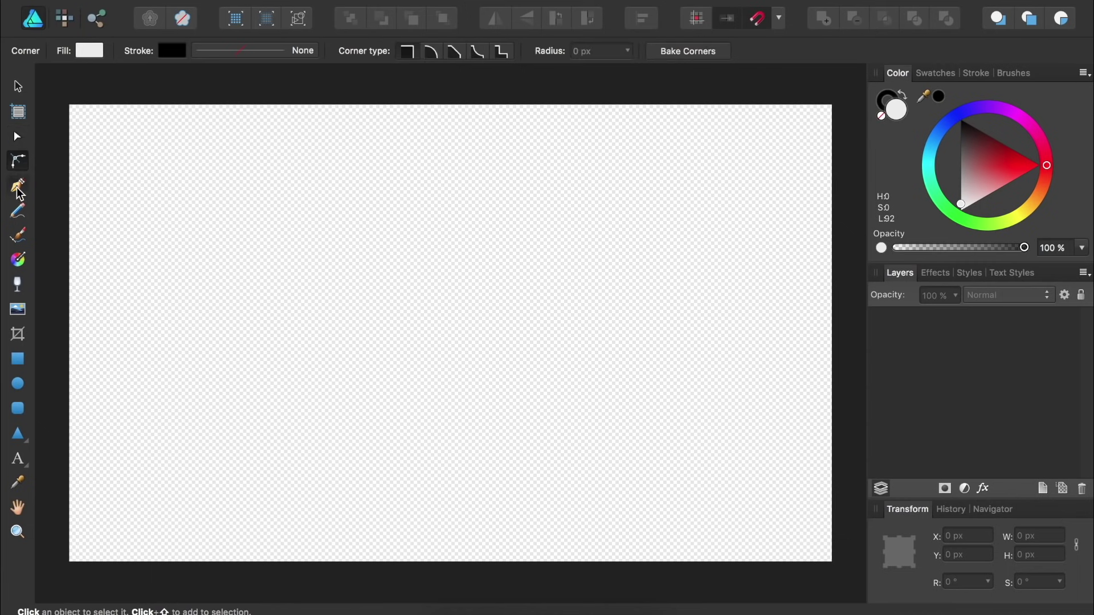
{"action": "left_click", "coordinate": [18, 187]}
{"action": "left_click", "coordinate": [20, 213]}
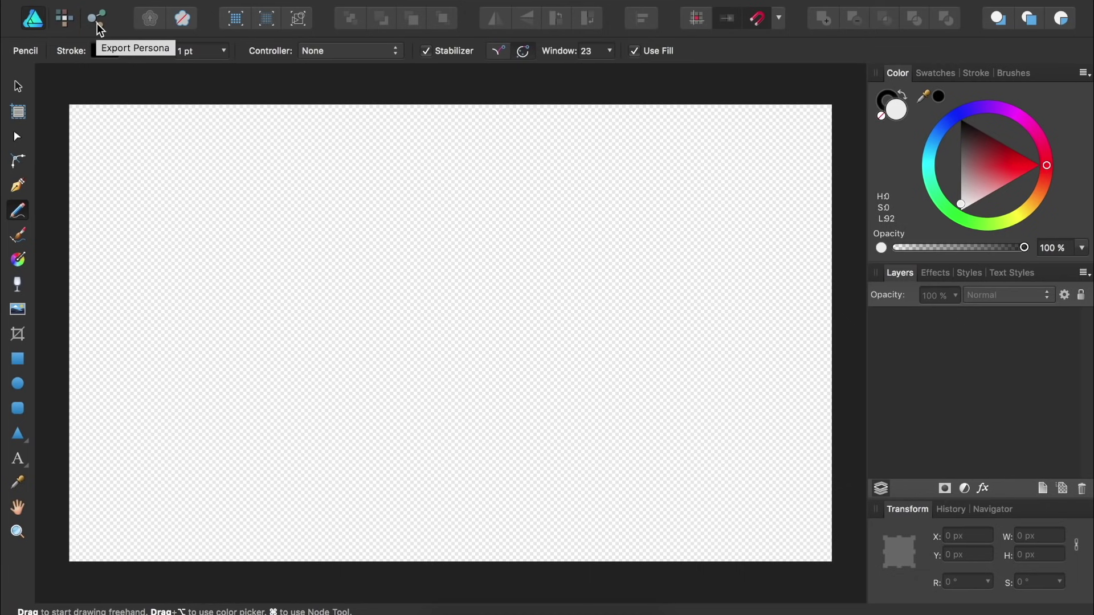
{"action": "left_click", "coordinate": [64, 19]}
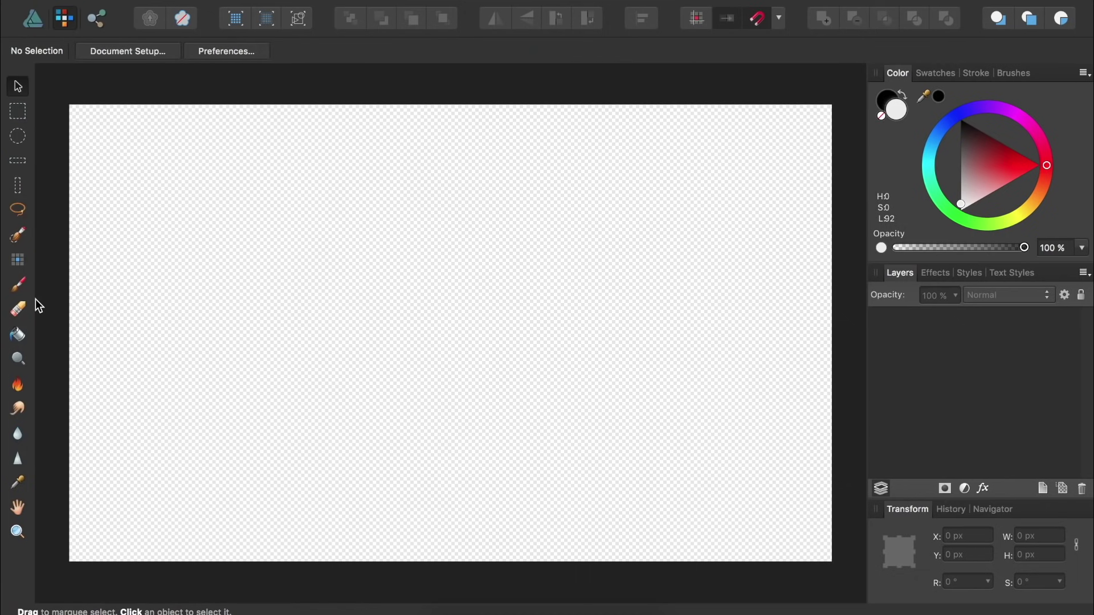
{"action": "left_click", "coordinate": [98, 20]}
{"action": "left_click", "coordinate": [63, 22]}
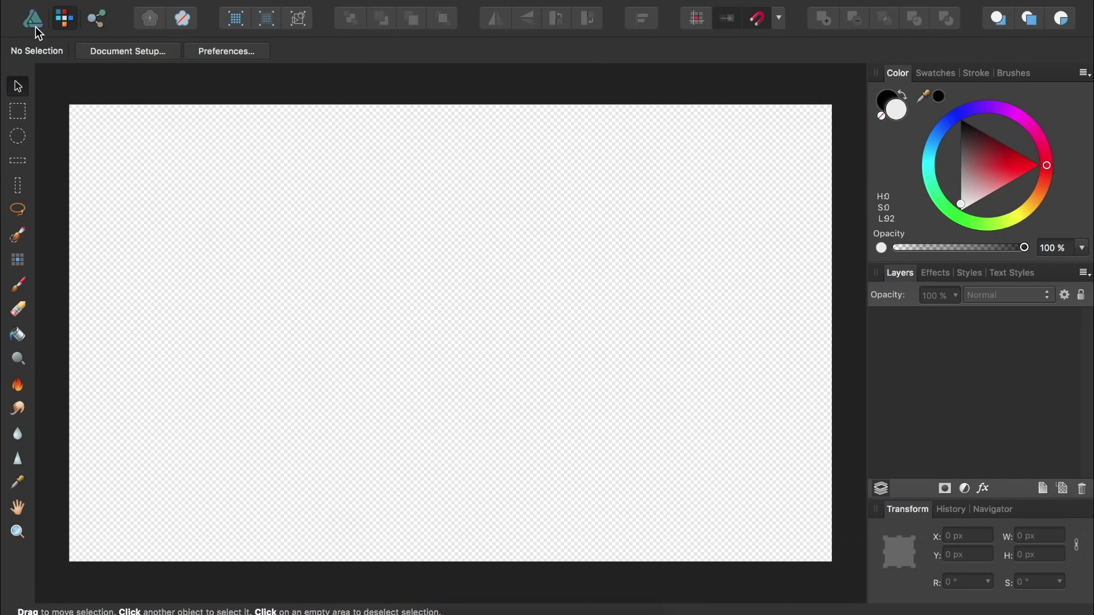
{"action": "left_click", "coordinate": [35, 26]}
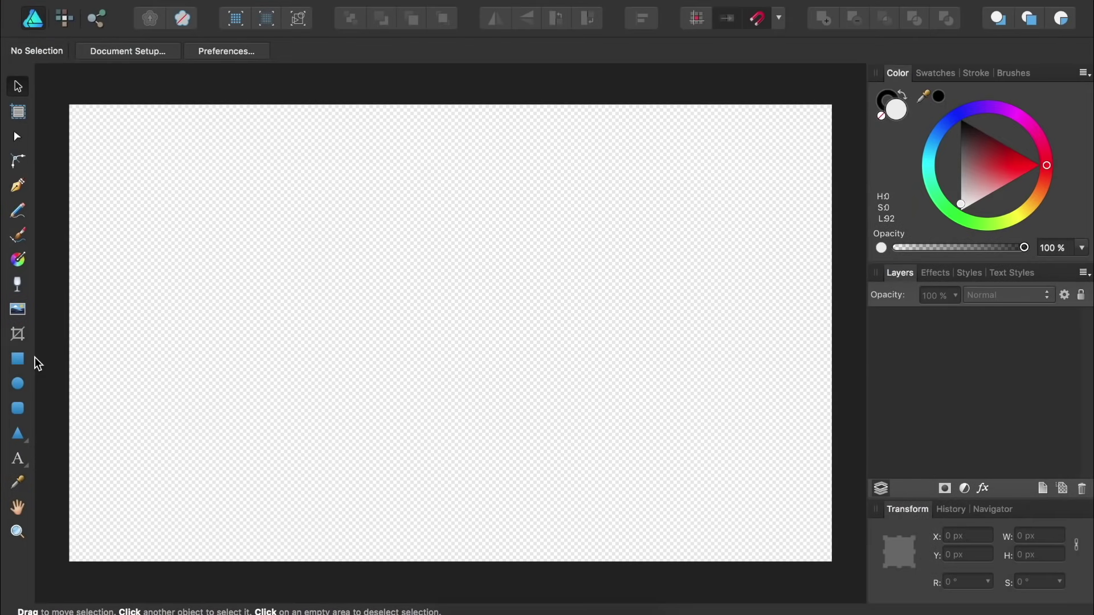
- Draw a rectangle near the page's top-left and colour it dusky red
{"action": "left_click", "coordinate": [19, 360]}
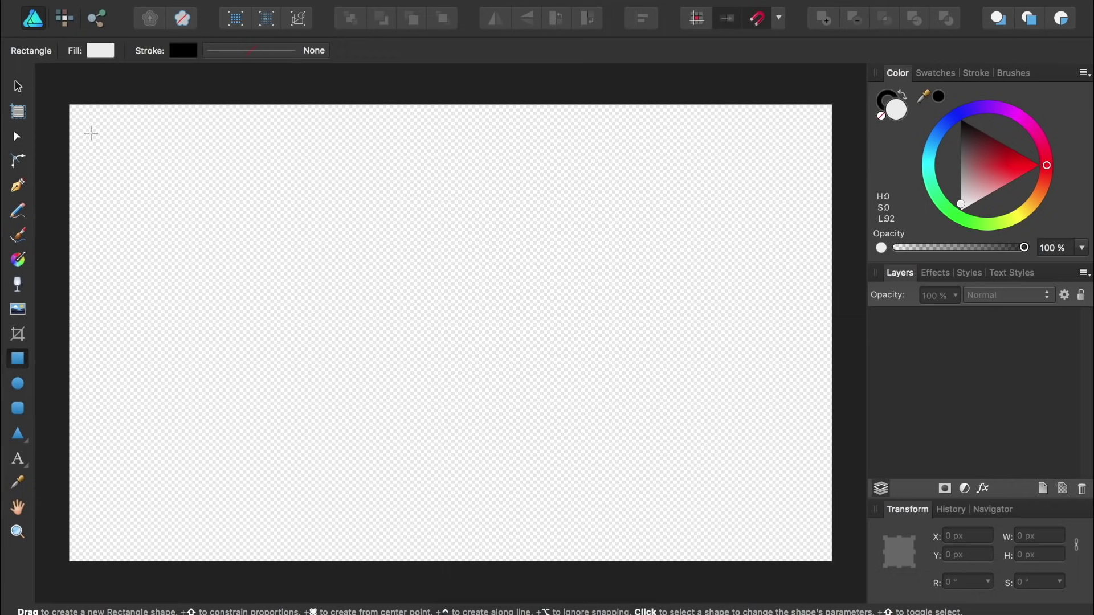
{"action": "left_click_drag", "start_coordinate": [91, 133], "coordinate": [218, 222]}
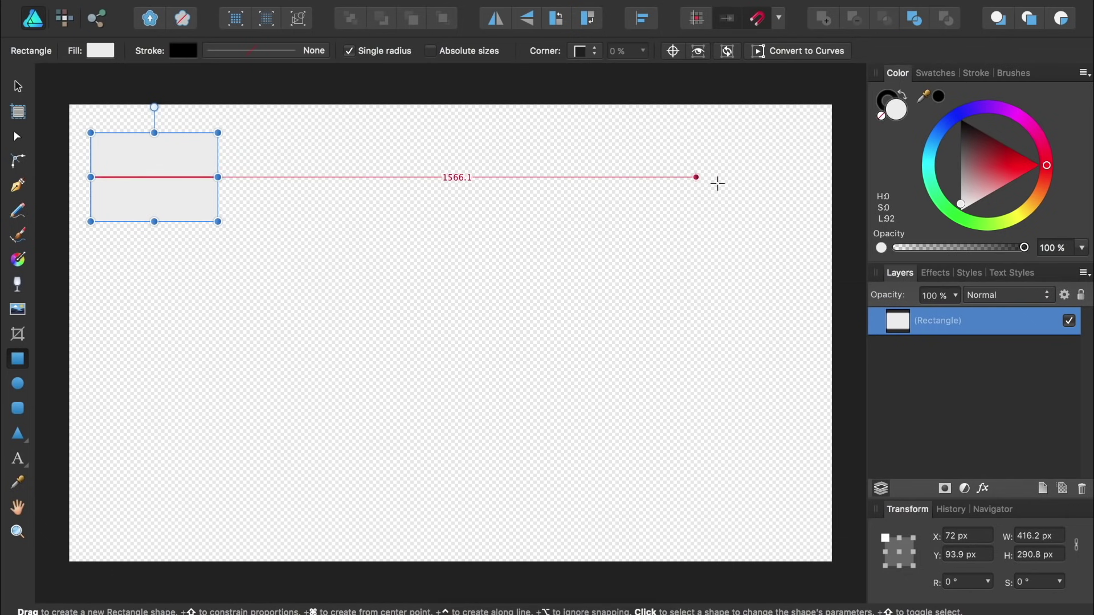
{"action": "left_click", "coordinate": [988, 167]}
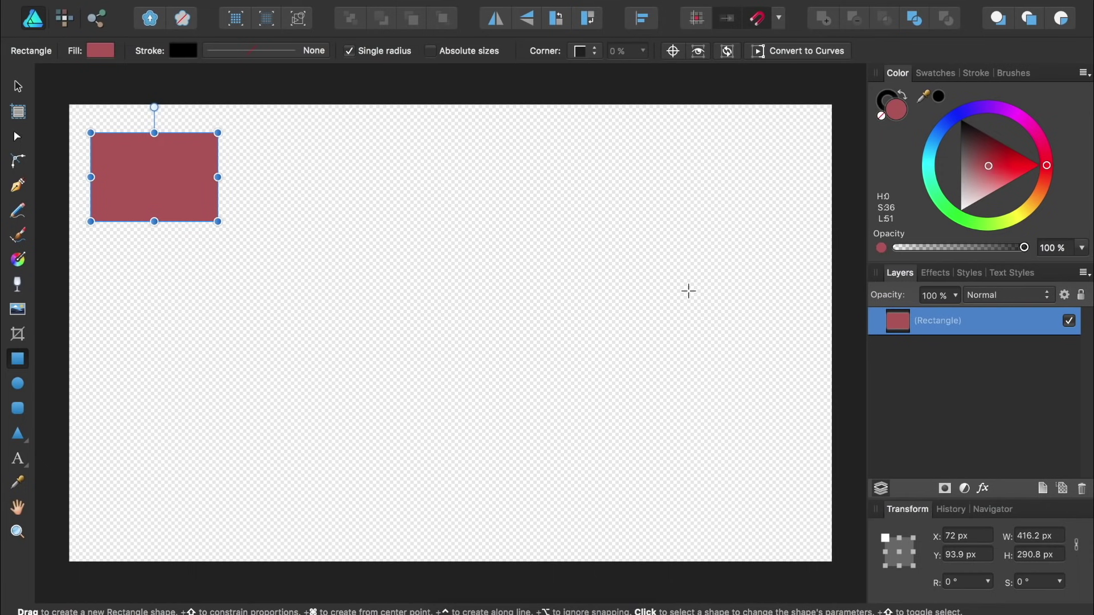
- Draw a circle and then a square to the right of the rectangle
{"action": "left_click", "coordinate": [25, 387]}
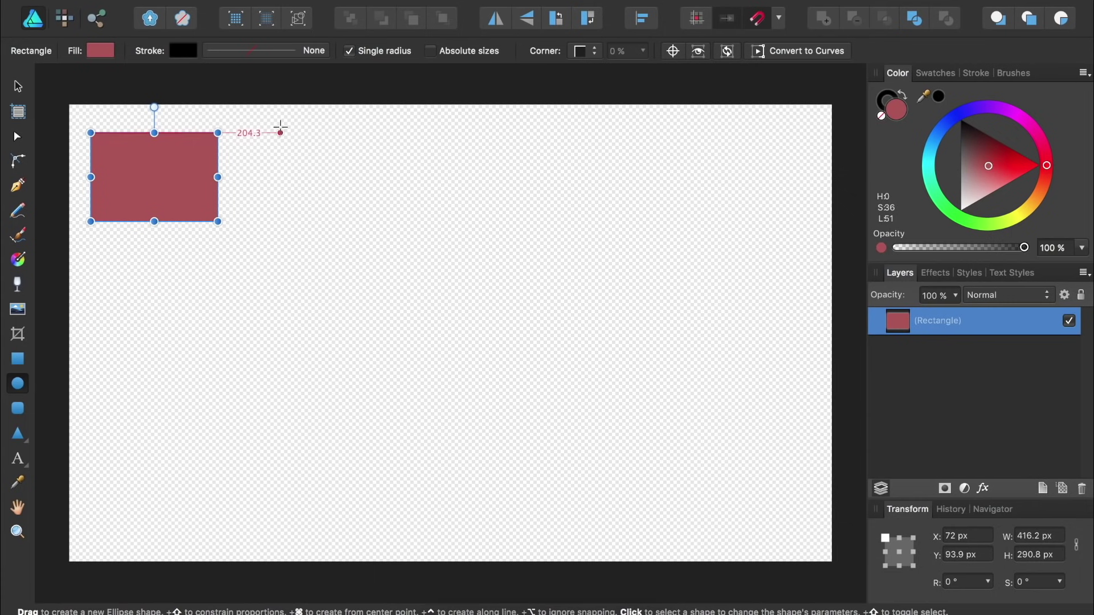
{"action": "left_click_drag", "start_coordinate": [280, 132], "coordinate": [369, 221]}
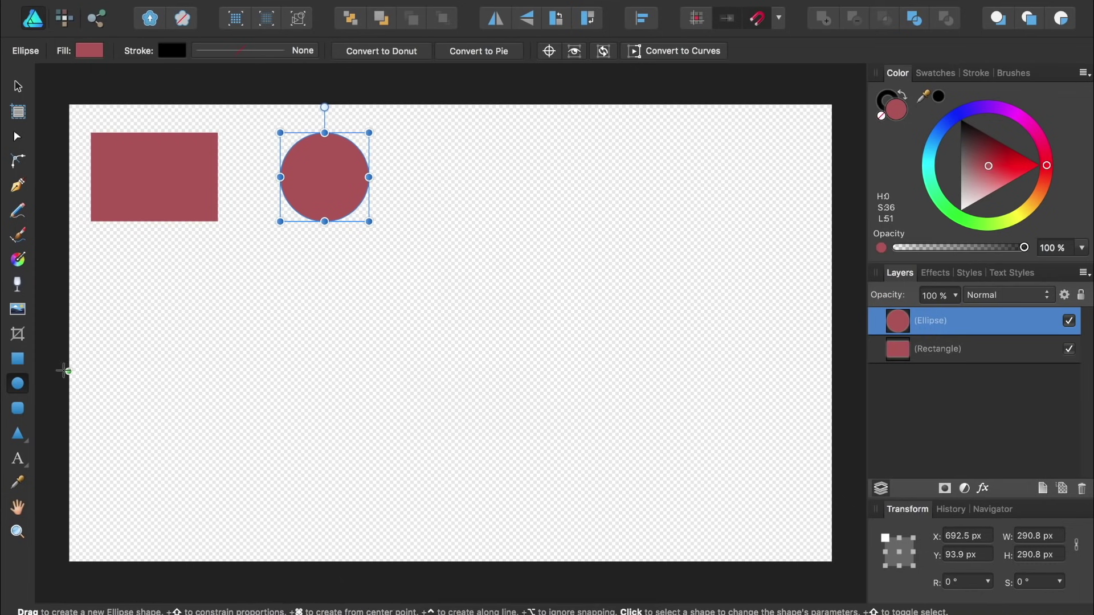
{"action": "left_click", "coordinate": [18, 360]}
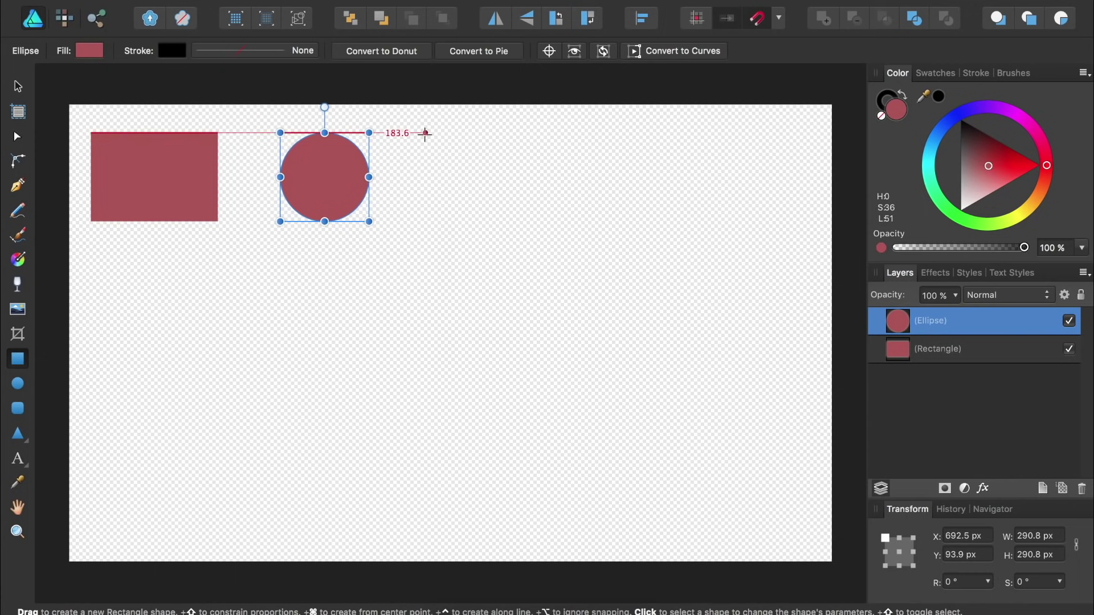
{"action": "left_click_drag", "start_coordinate": [424, 133], "coordinate": [511, 238]}
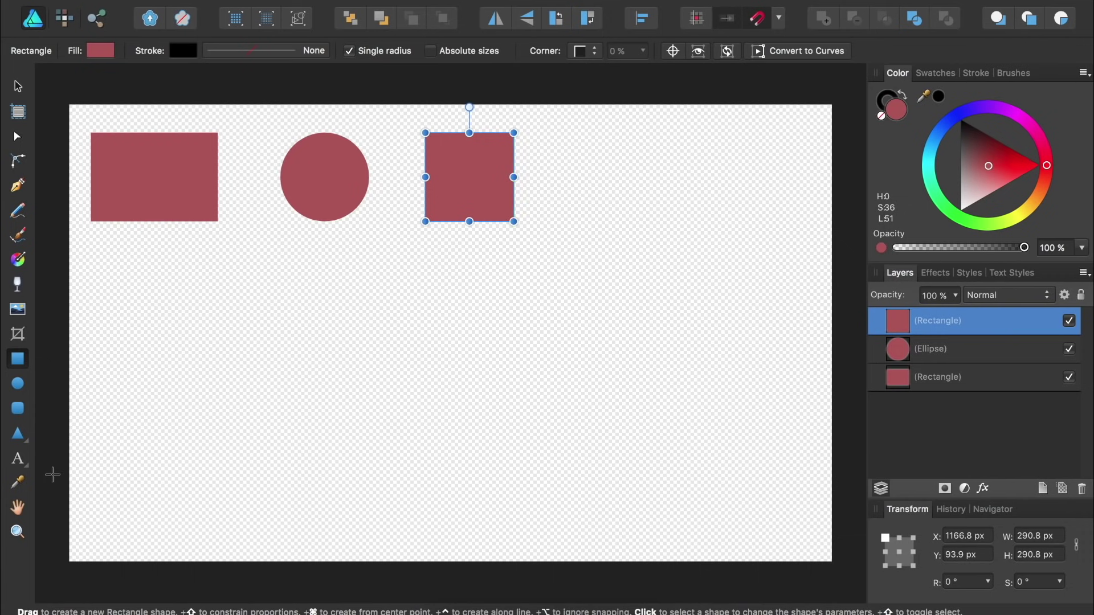
- Draw a star with the Star Tool to the right of the square
{"action": "left_click", "coordinate": [16, 440]}
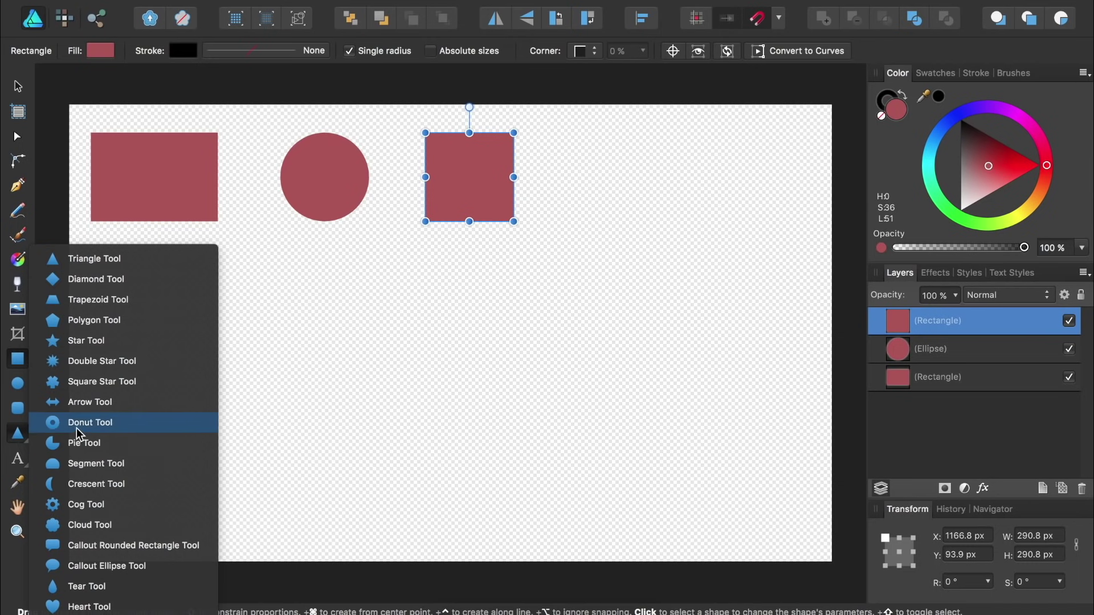
{"action": "left_click", "coordinate": [78, 345]}
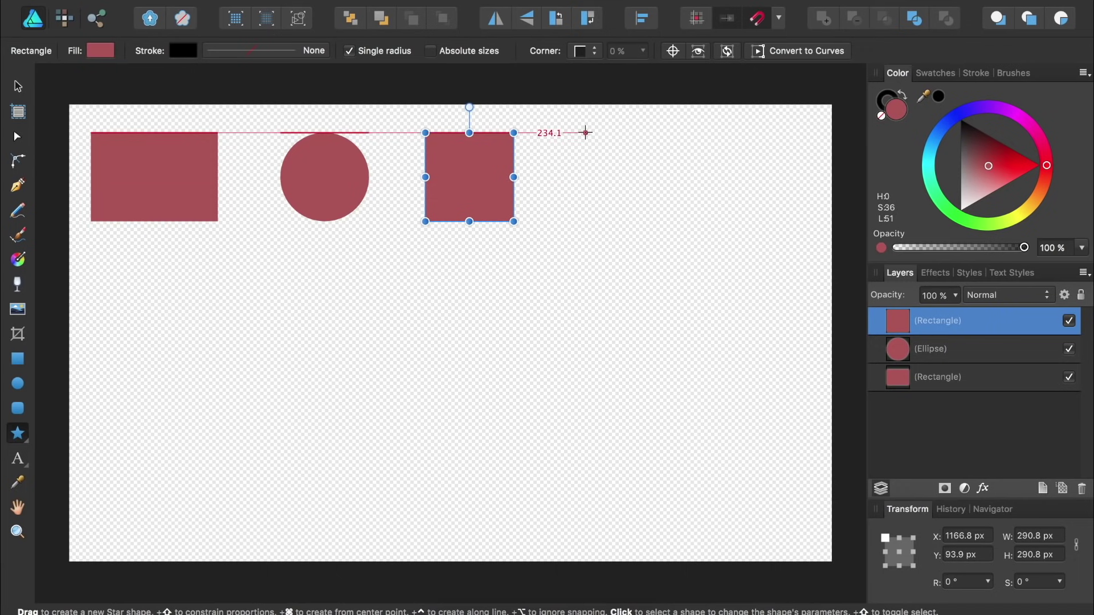
{"action": "left_click_drag", "start_coordinate": [585, 133], "coordinate": [675, 222]}
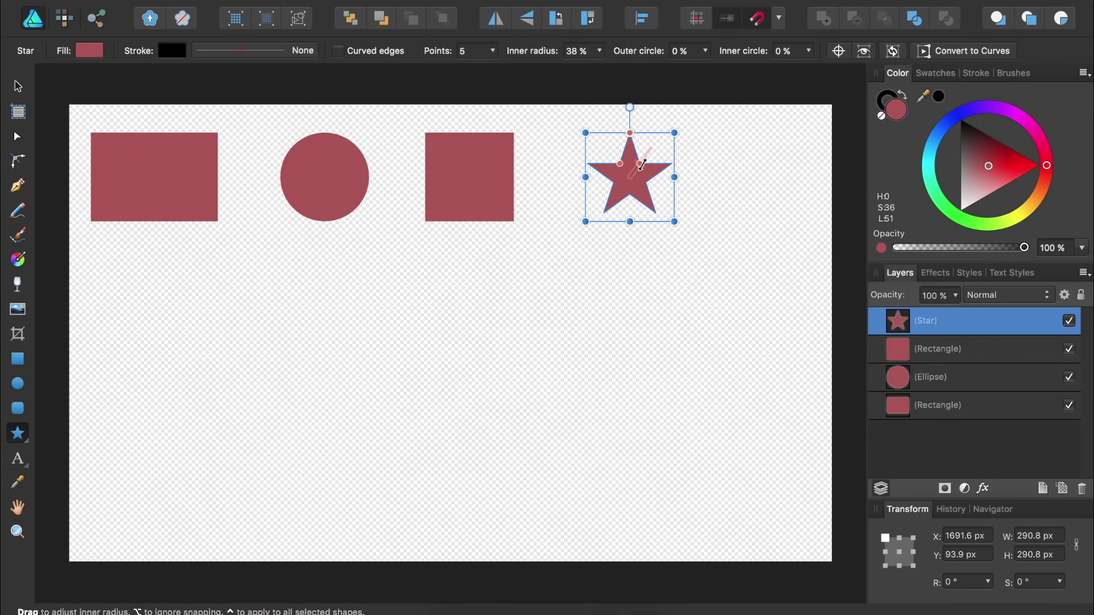
- Adjust the star's inner radius to 55 % for a pointed star
{"action": "left_click_drag", "start_coordinate": [640, 164], "coordinate": [649, 151]}
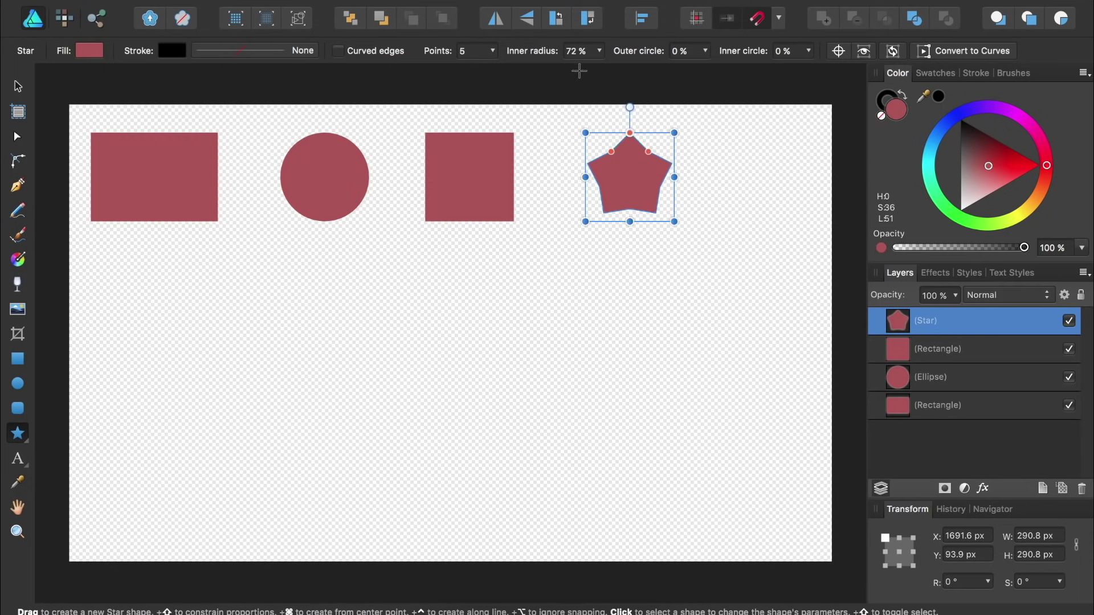
{"action": "mouse_move", "coordinate": [648, 151]}
{"action": "left_mouse_down"}
{"action": "mouse_move", "coordinate": [630, 175]}
{"action": "mouse_move", "coordinate": [662, 135]}
{"action": "left_mouse_up"}
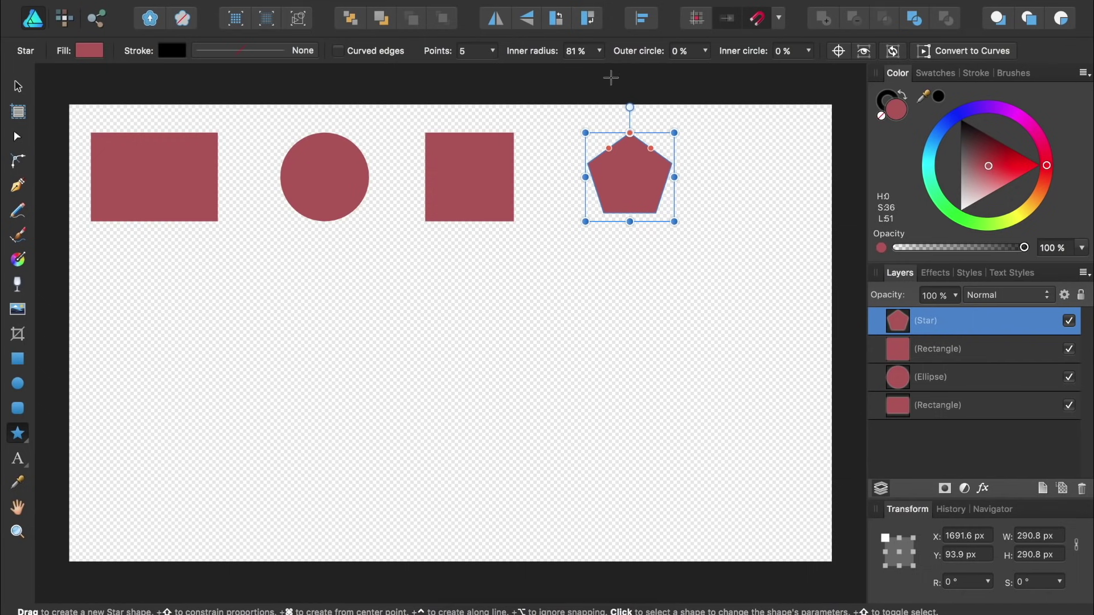
{"action": "left_click", "coordinate": [600, 53]}
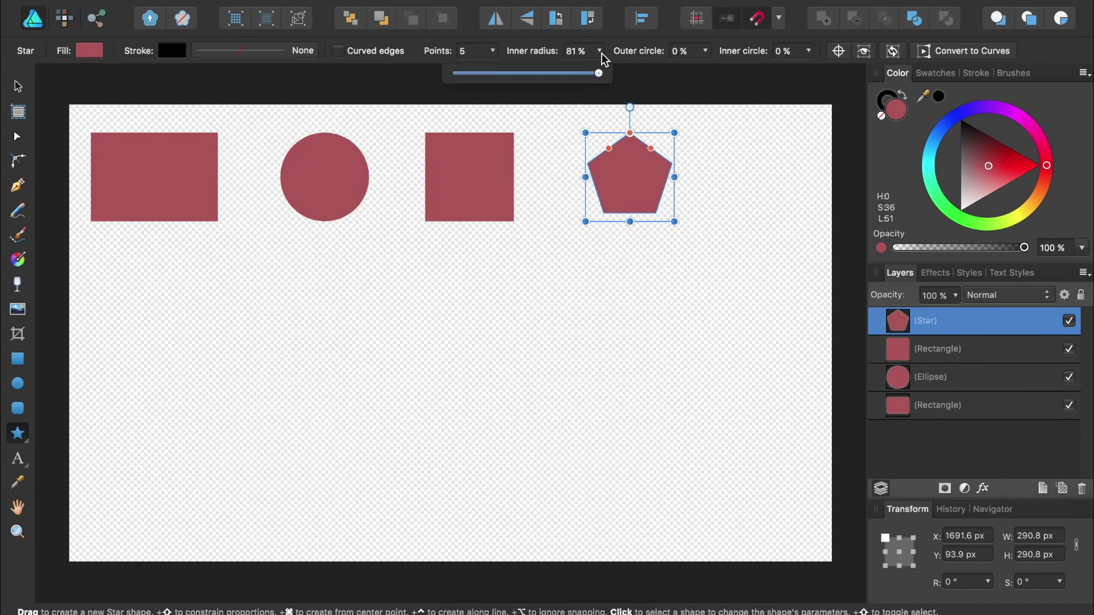
{"action": "left_click_drag", "start_coordinate": [598, 74], "coordinate": [554, 79]}
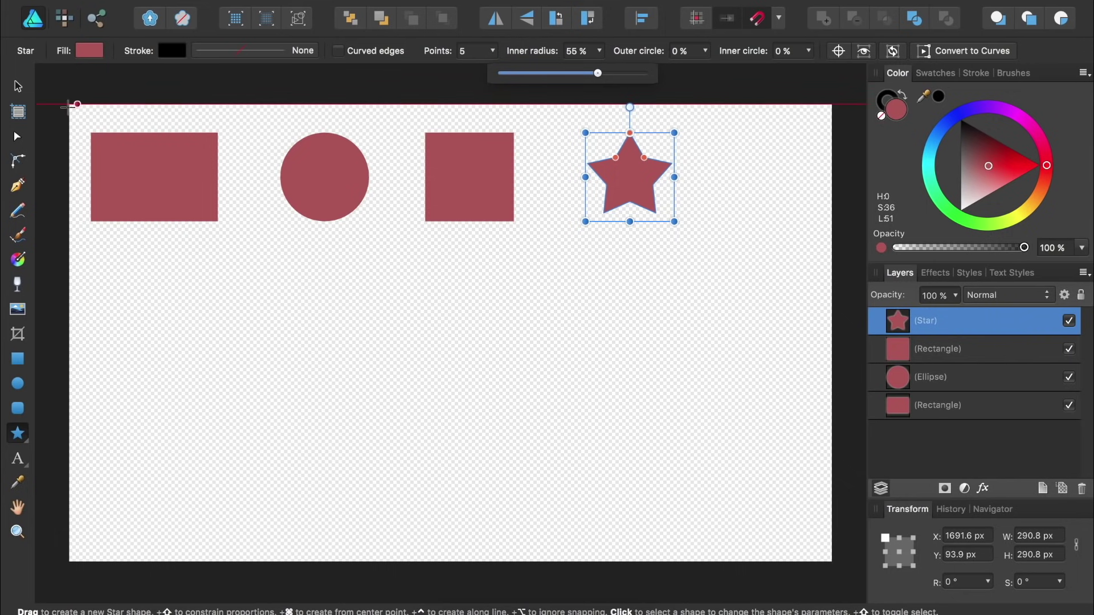
- Move the star below the circle and the square down beside it
{"action": "left_click", "coordinate": [18, 89]}
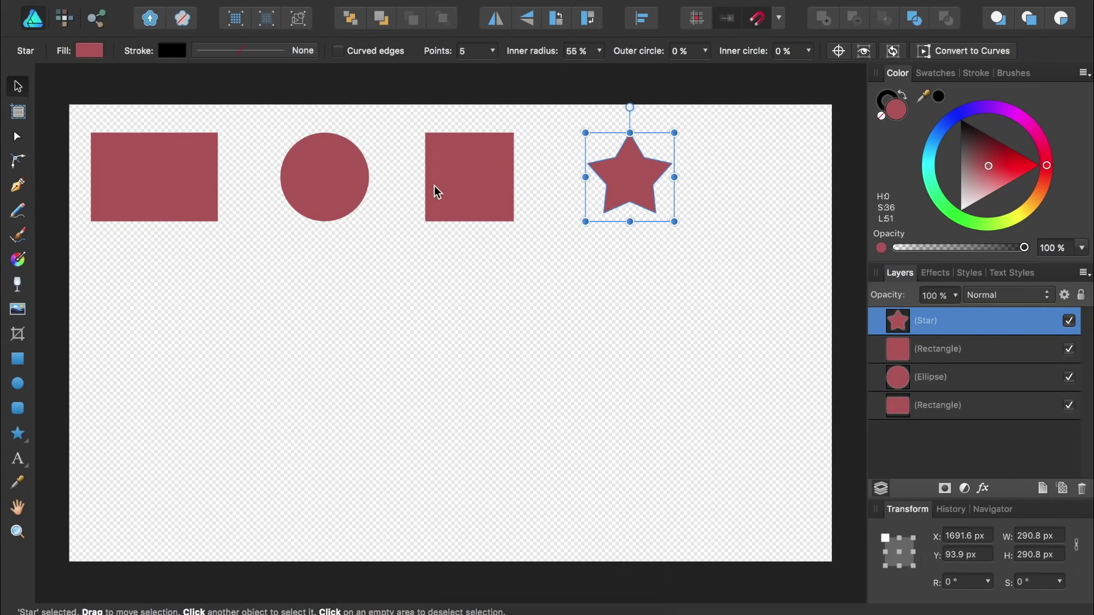
{"action": "left_click_drag", "start_coordinate": [632, 170], "coordinate": [317, 314]}
{"action": "left_click_drag", "start_coordinate": [473, 190], "coordinate": [187, 331]}
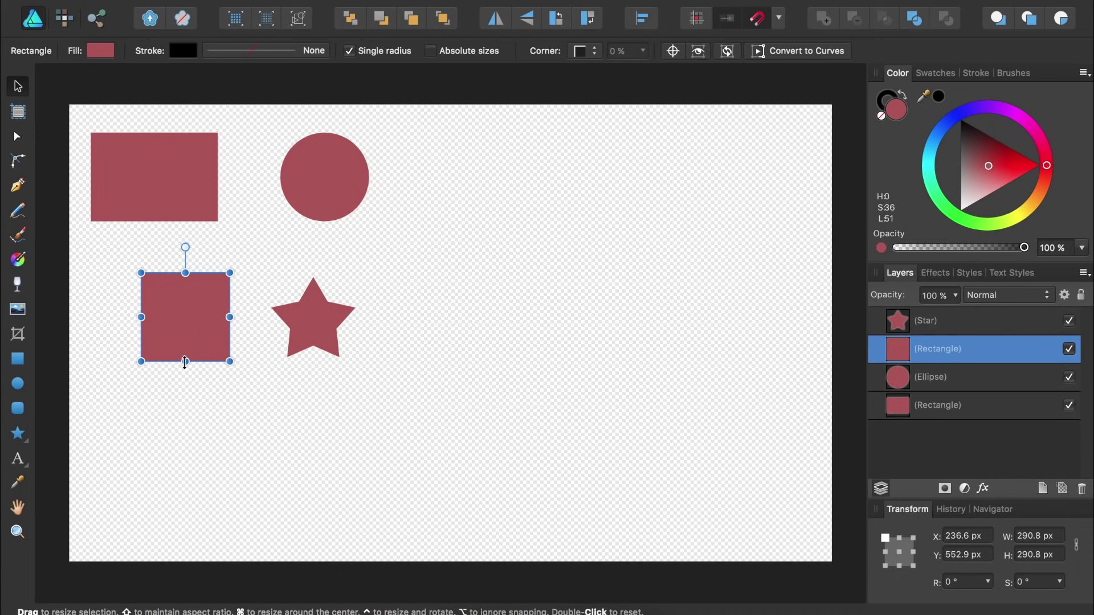
- Stretch the square into a tall rectangle and rotate it upright
{"action": "left_click_drag", "start_coordinate": [184, 363], "coordinate": [182, 489]}
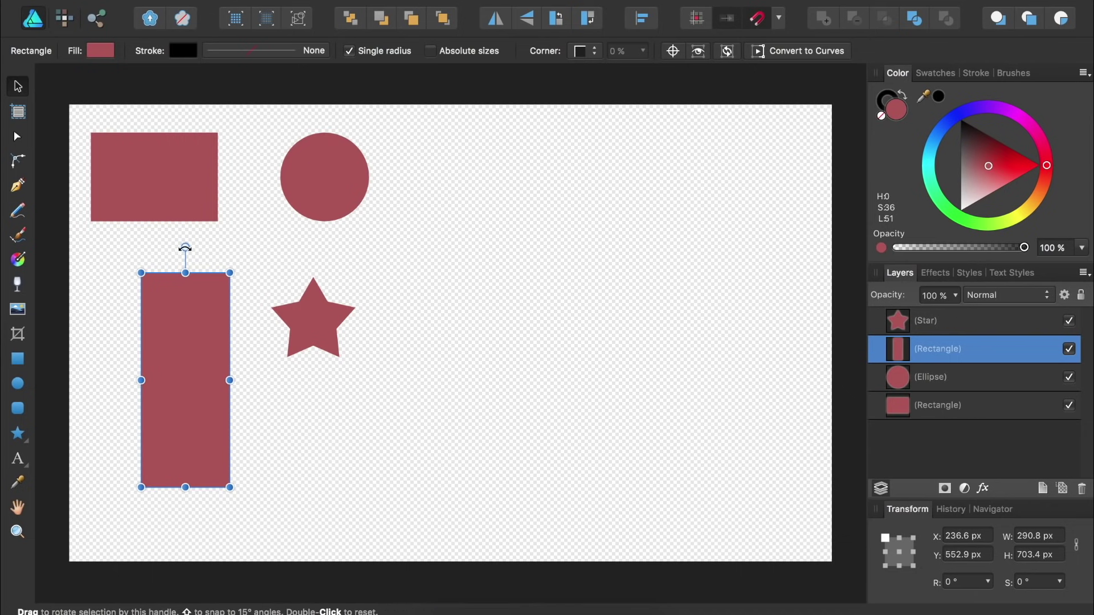
{"action": "left_click_drag", "start_coordinate": [185, 248], "coordinate": [232, 265]}
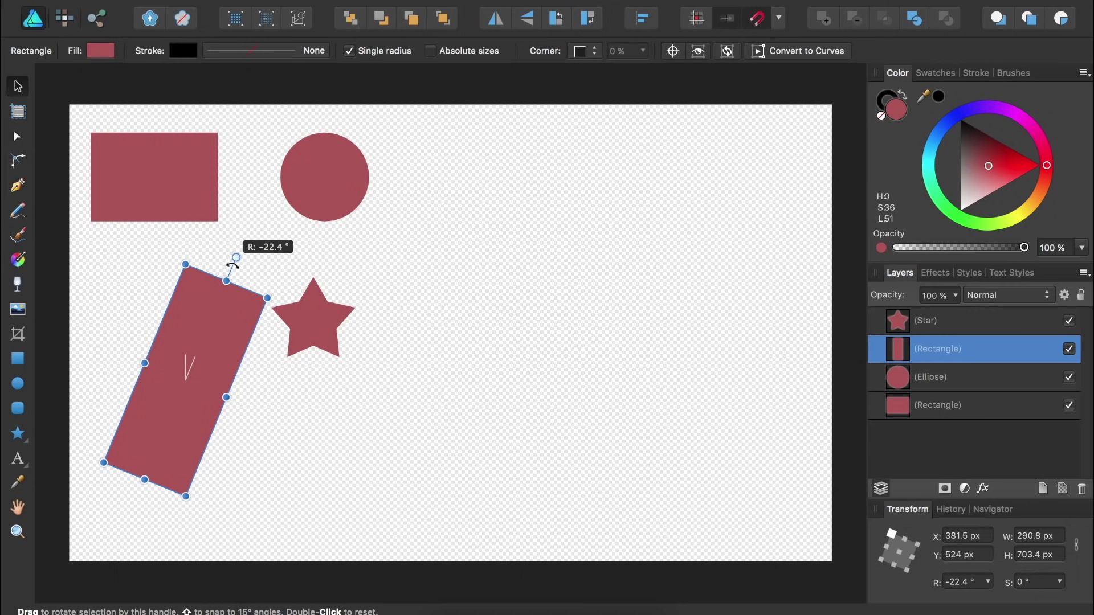
{"action": "left_click_drag", "start_coordinate": [232, 266], "coordinate": [181, 450]}
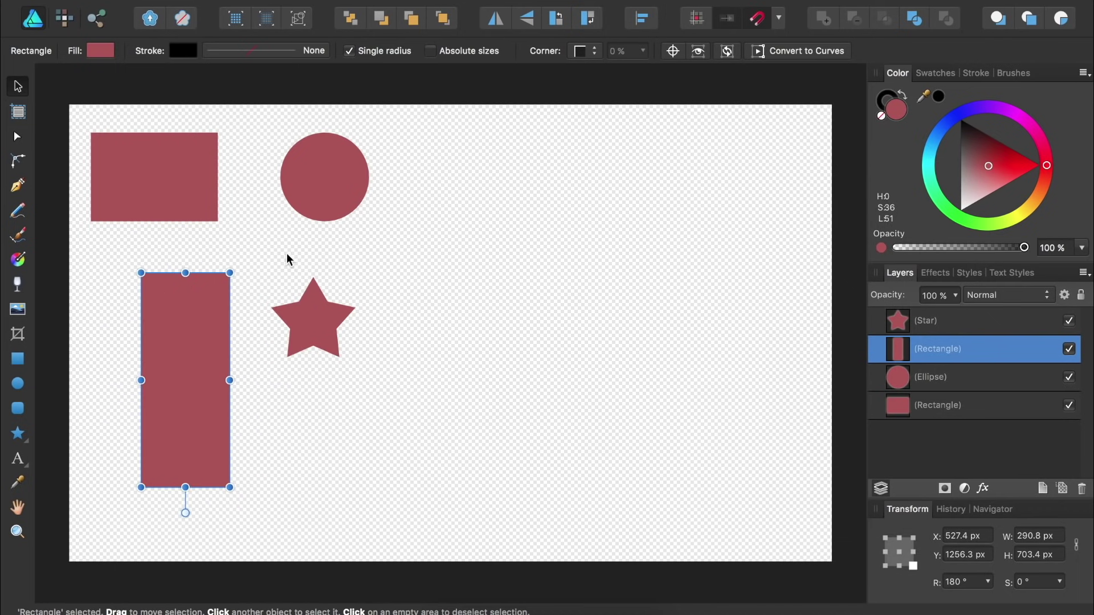
- Enlarge the circle, then zoom in, out and fit the whole page in view
{"action": "left_click", "coordinate": [318, 208]}
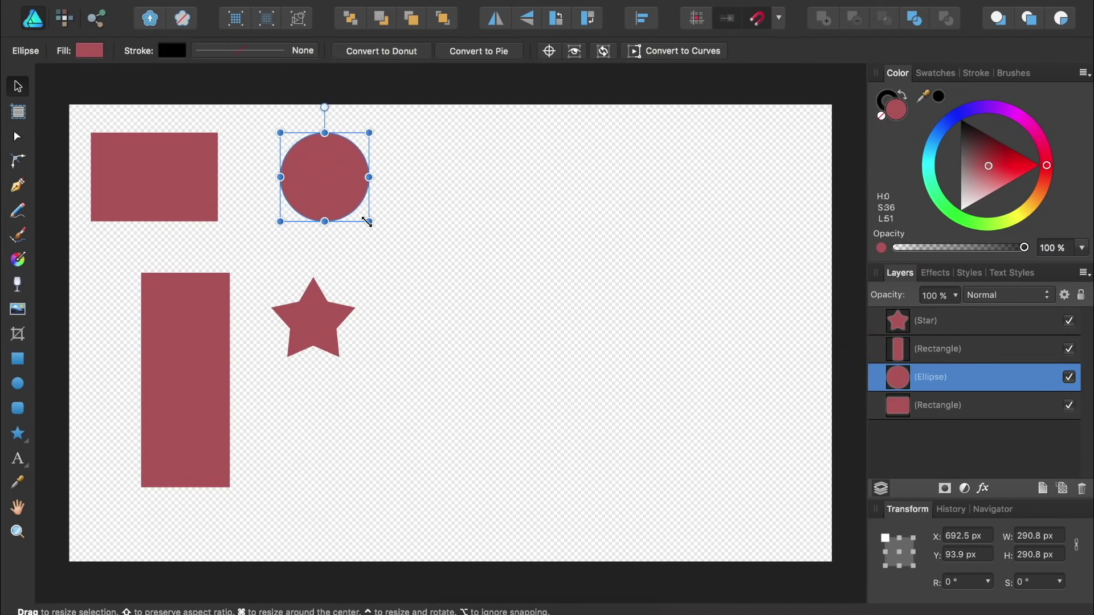
{"action": "left_click_drag", "start_coordinate": [368, 223], "coordinate": [379, 253]}
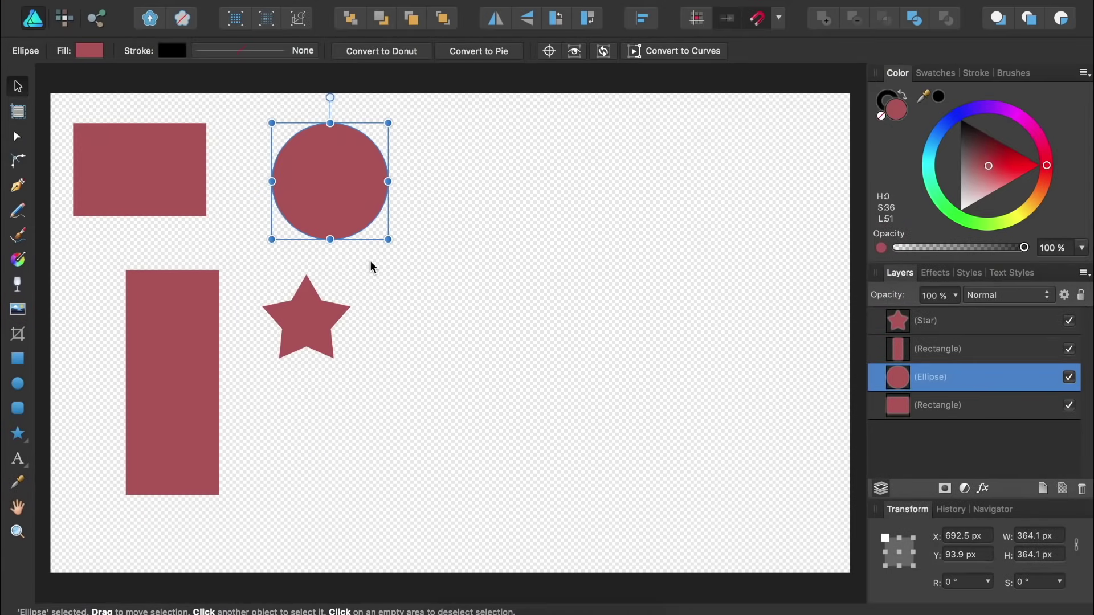
{"action": "key", "text": "super+plus"}
{"action": "key", "text": "super+plus"}
{"action": "key", "text": "super+plus"}
{"action": "key", "text": "super+plus"}
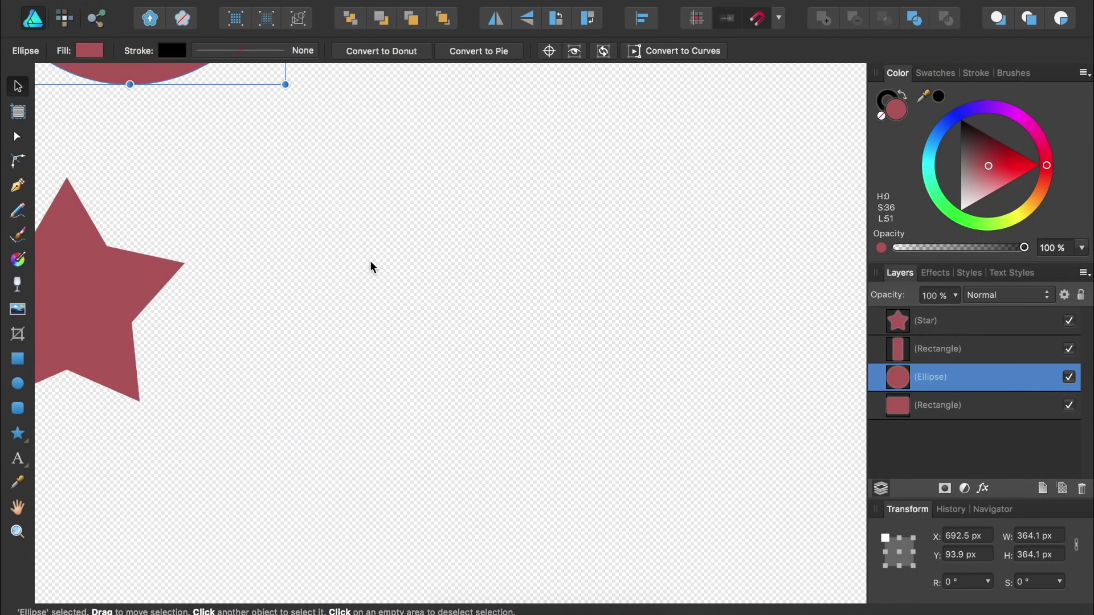
{"action": "key", "text": "super+minus"}
{"action": "key", "text": "super+minus"}
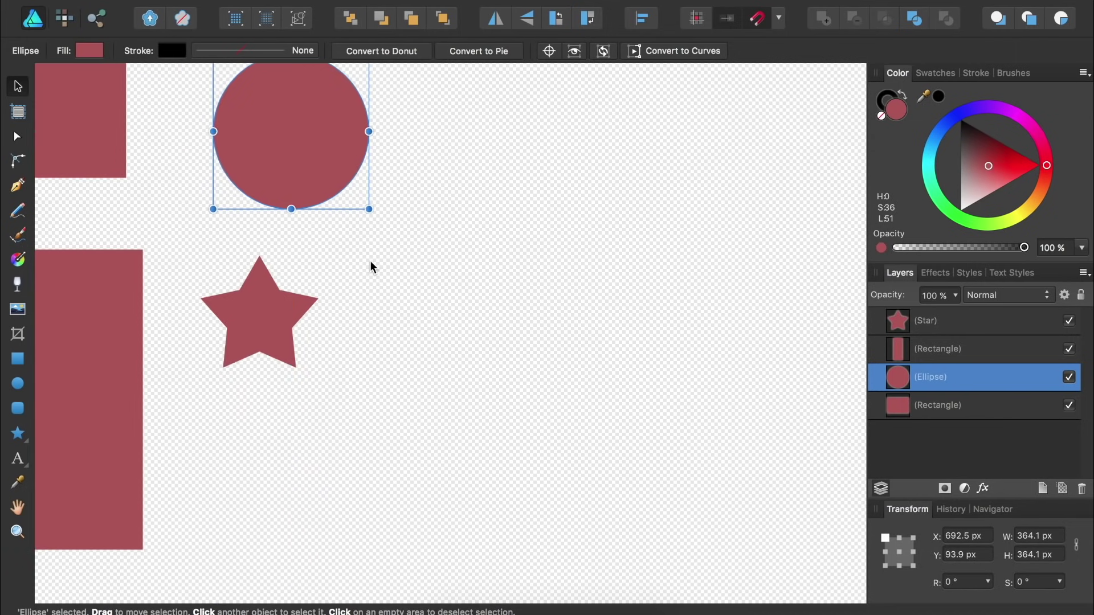
{"action": "key", "text": "super+0"}
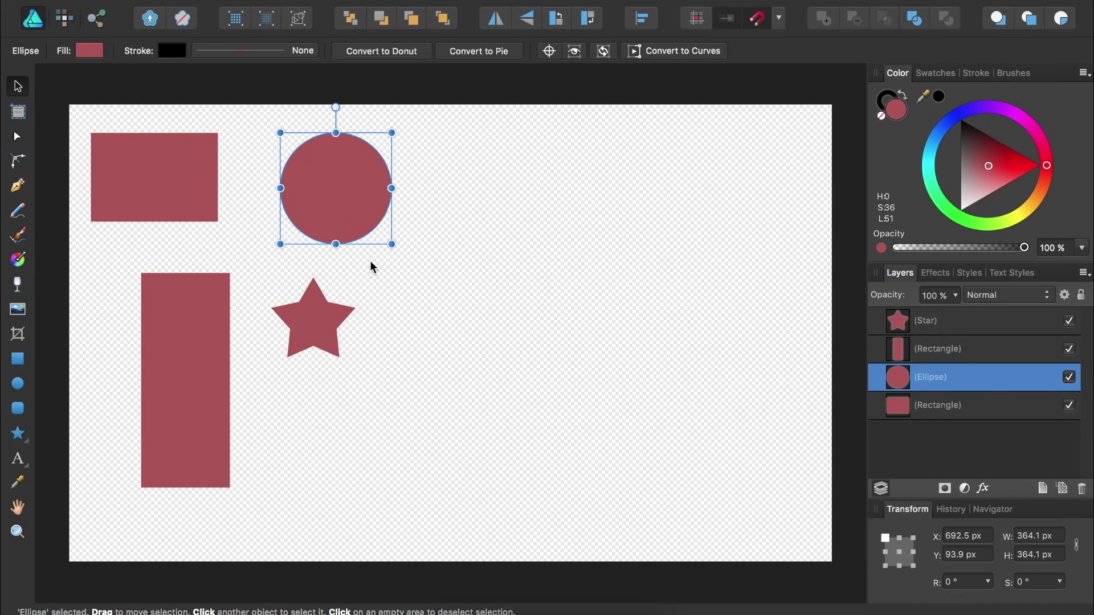
{"action": "key", "text": "space"}
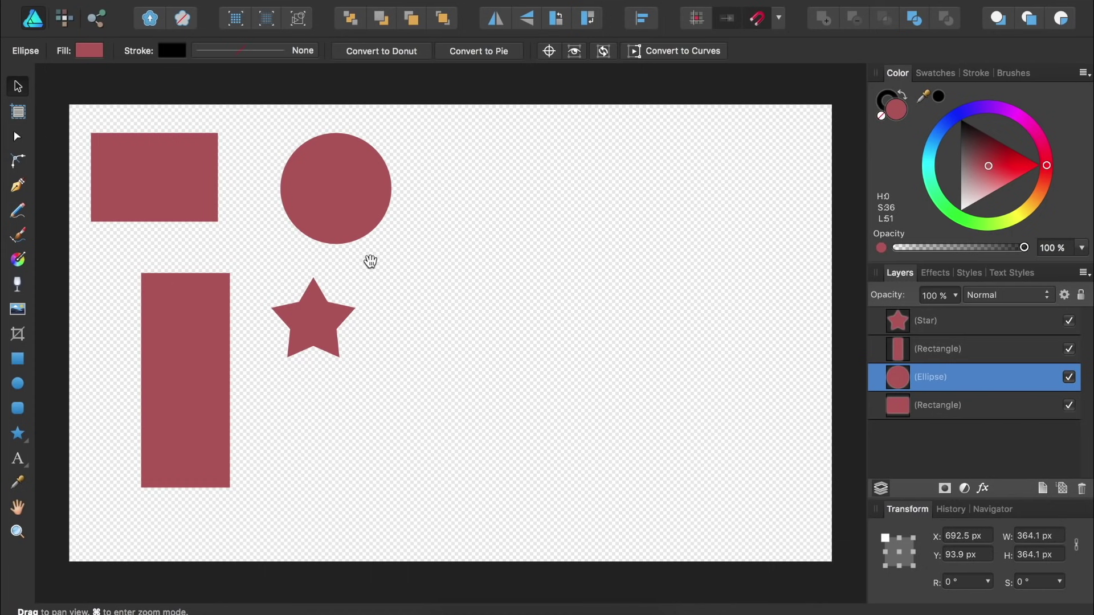
{"action": "mouse_move", "coordinate": [369, 262]}
{"action": "left_mouse_down"}
{"action": "mouse_move", "coordinate": [415, 231]}
{"action": "mouse_move", "coordinate": [371, 185]}
{"action": "mouse_move", "coordinate": [330, 284]}
{"action": "mouse_move", "coordinate": [439, 288]}
{"action": "mouse_move", "coordinate": [371, 227]}
{"action": "mouse_move", "coordinate": [355, 264]}
{"action": "left_mouse_up"}
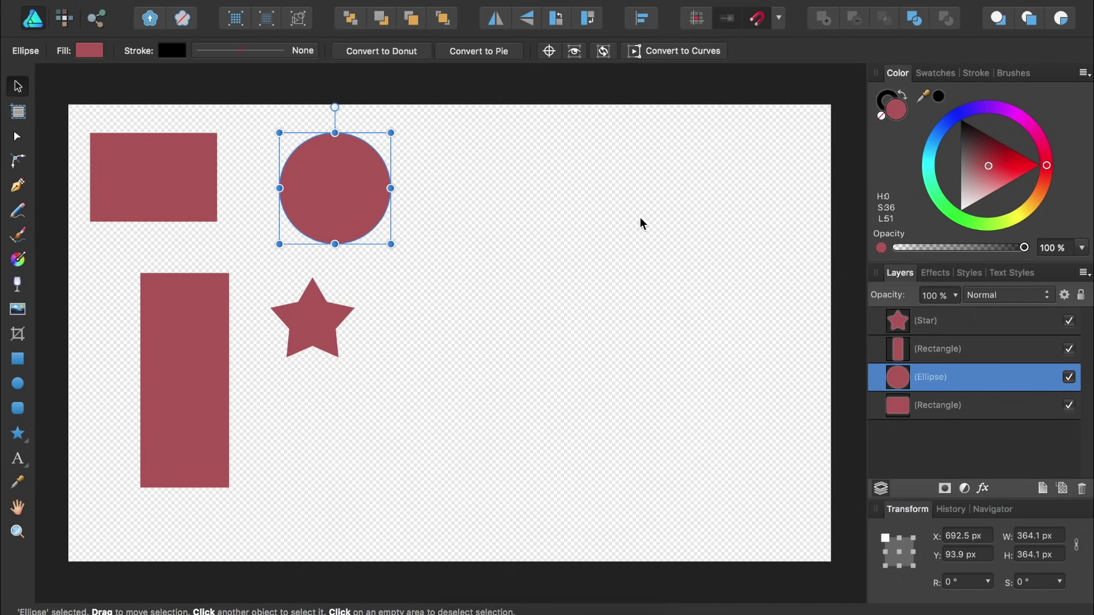
- Fill the circle blue and give it a 25 pt outline
{"action": "left_click", "coordinate": [940, 132]}
{"action": "left_click", "coordinate": [974, 160]}
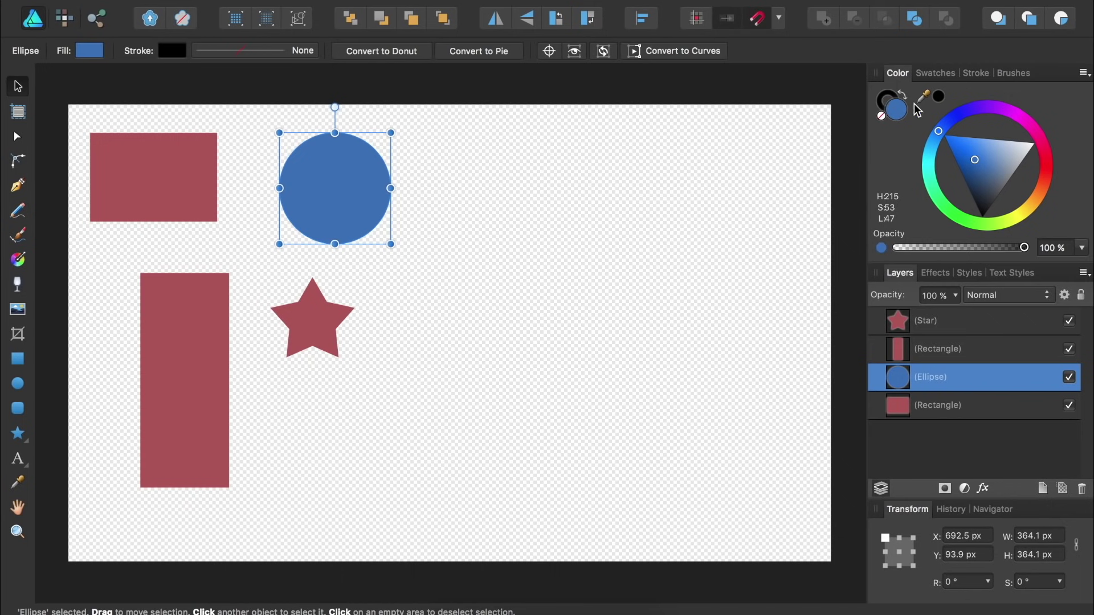
{"action": "left_click", "coordinate": [979, 73]}
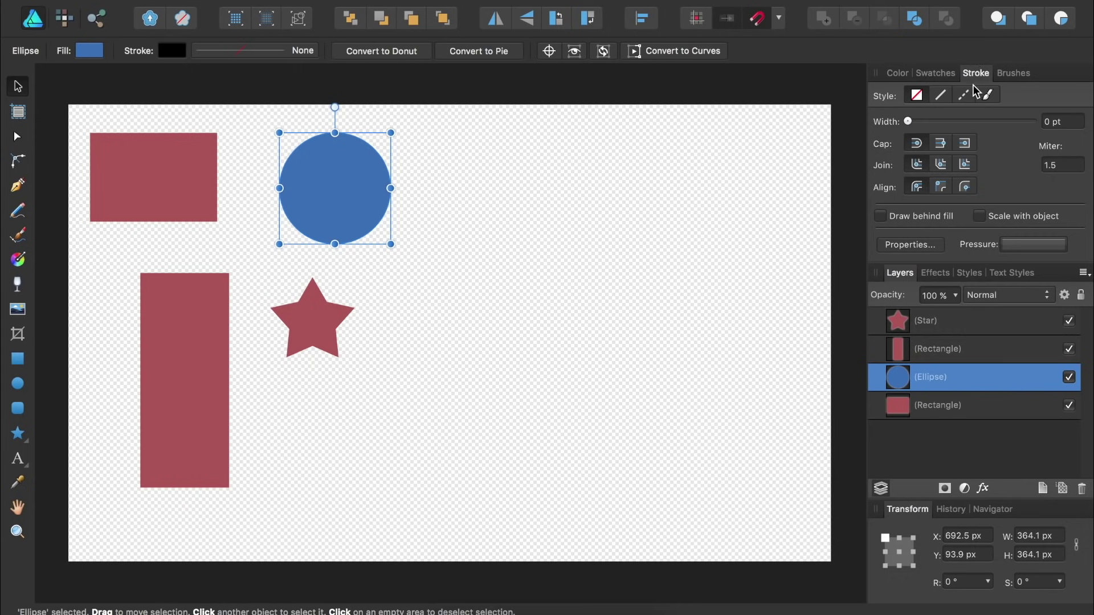
{"action": "left_click_drag", "start_coordinate": [910, 121], "coordinate": [985, 125]}
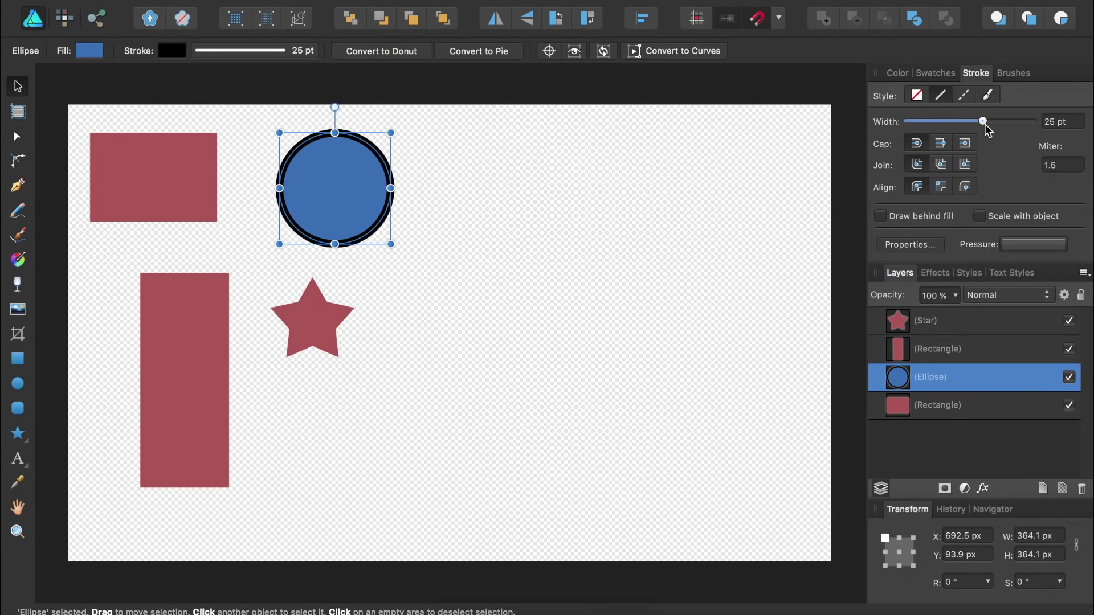
- Make the circle's outline red on the colour wheel, then bring the fill colour forward
{"action": "left_click", "coordinate": [900, 78]}
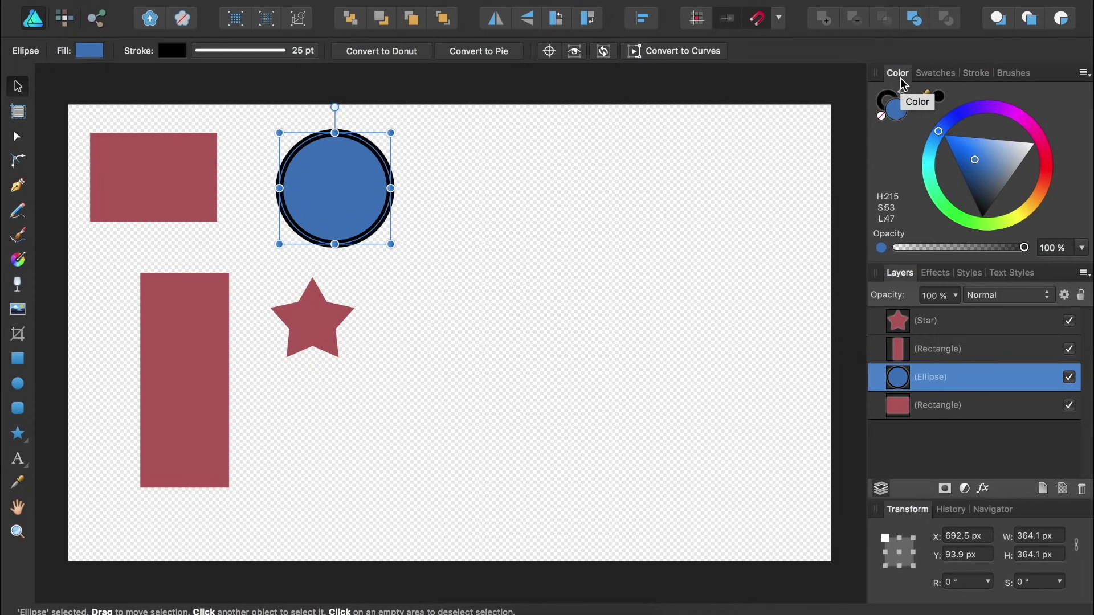
{"action": "left_click", "coordinate": [885, 103]}
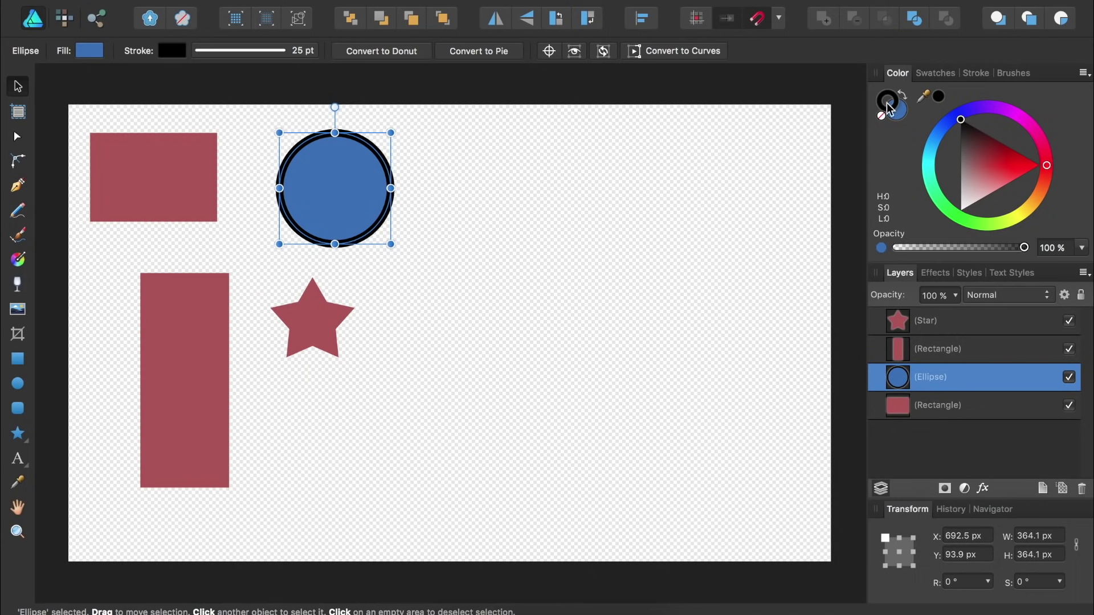
{"action": "left_click", "coordinate": [1002, 163]}
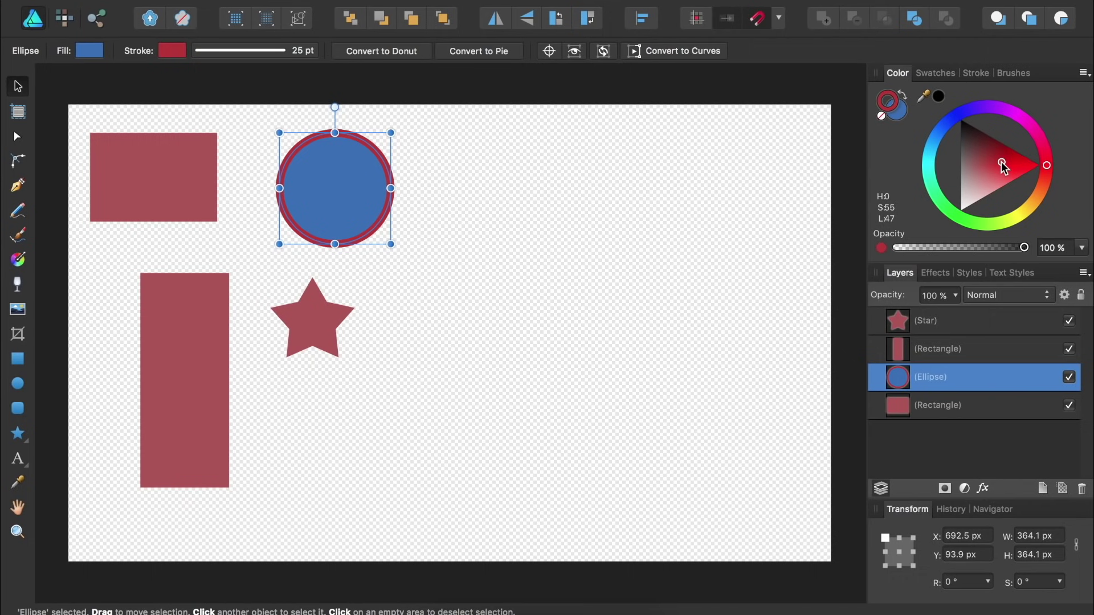
{"action": "left_click", "coordinate": [900, 115]}
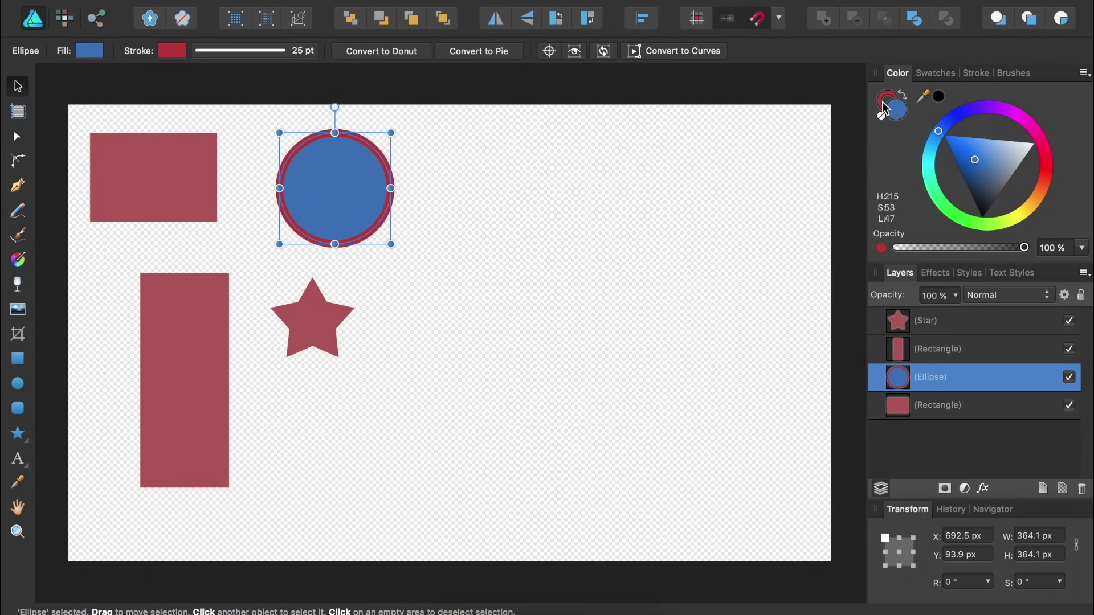
{"action": "left_click", "coordinate": [883, 106]}
{"action": "left_click", "coordinate": [901, 117]}
- Set the fill to None, switch the Colour panel to Sliders, and drag to light blue
{"action": "left_click", "coordinate": [882, 118]}
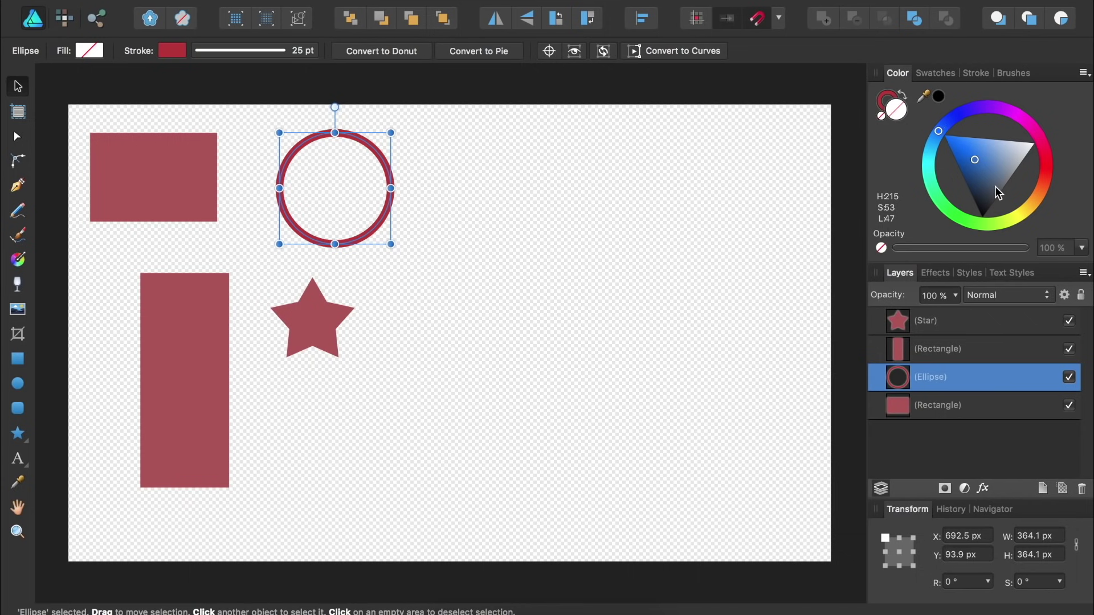
{"action": "left_click", "coordinate": [1085, 73]}
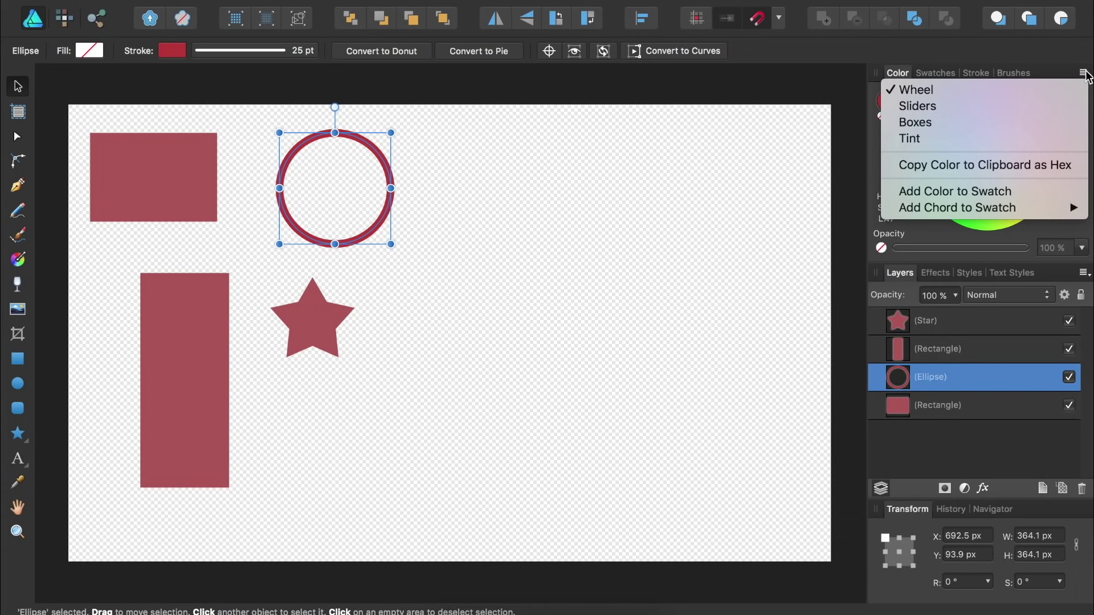
{"action": "left_click", "coordinate": [1037, 104]}
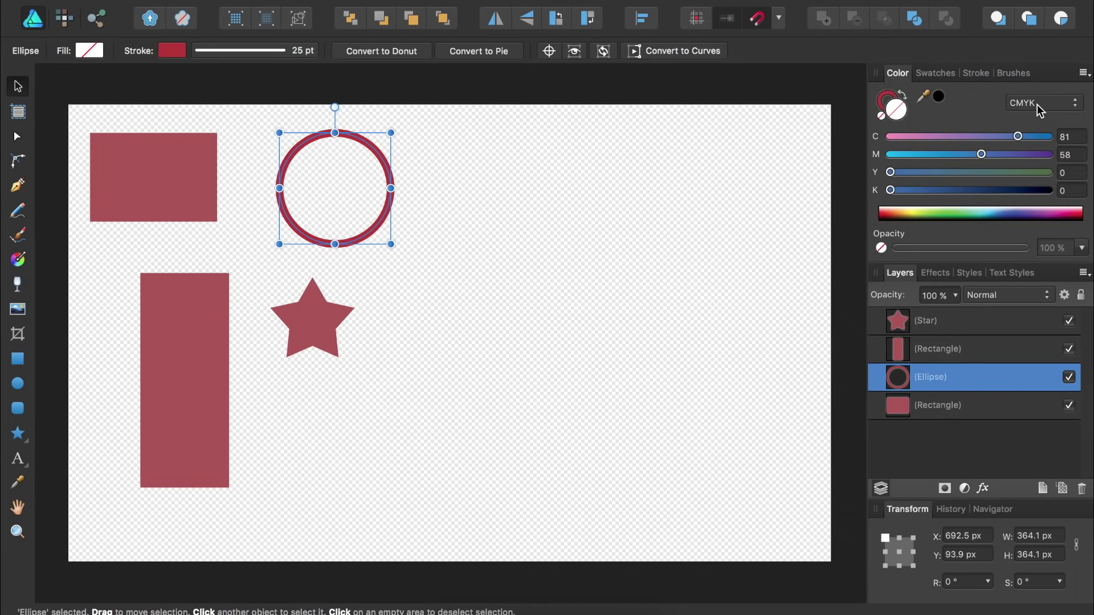
{"action": "left_click_drag", "start_coordinate": [970, 137], "coordinate": [900, 154]}
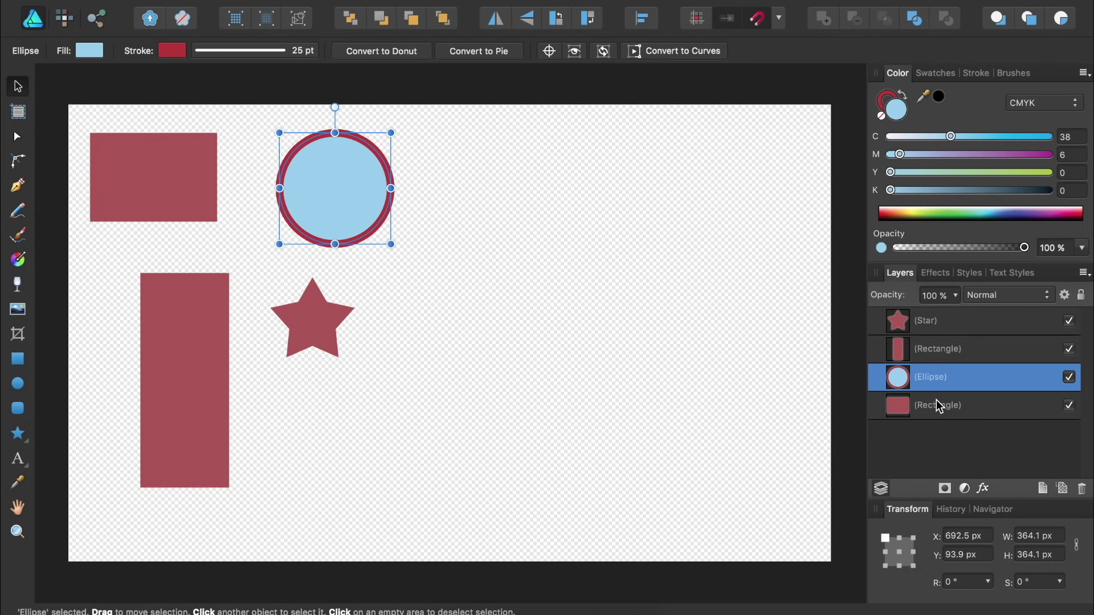
- Drag the circle over both rectangles and move its layer to the bottom of the stack
{"action": "left_click", "coordinate": [1069, 377]}
{"action": "left_click", "coordinate": [1070, 378]}
{"action": "left_click_drag", "start_coordinate": [335, 182], "coordinate": [177, 246]}
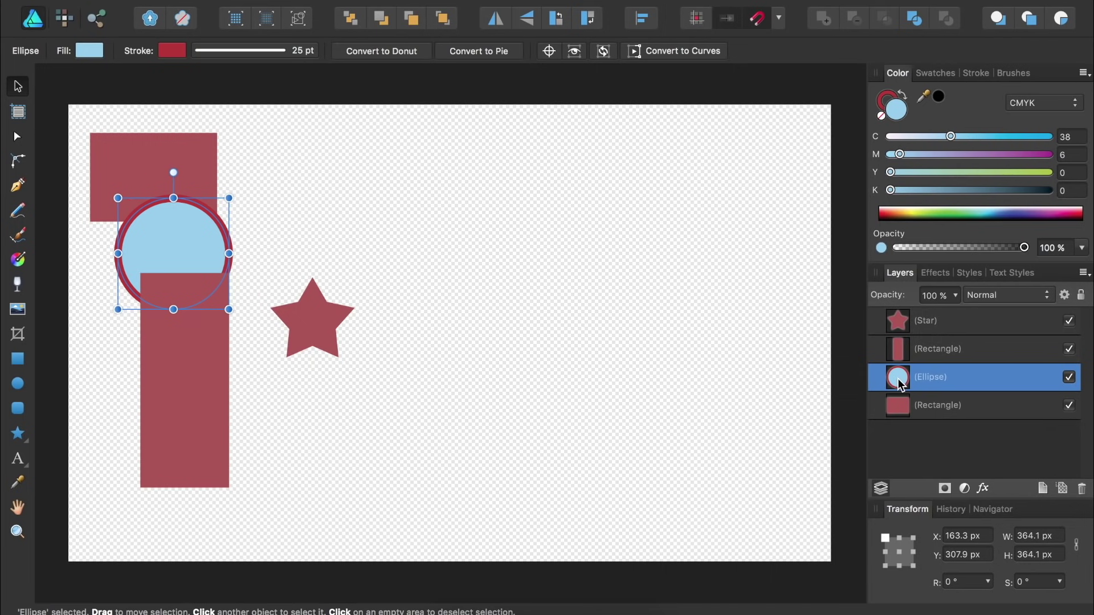
{"action": "left_click_drag", "start_coordinate": [897, 378], "coordinate": [880, 416]}
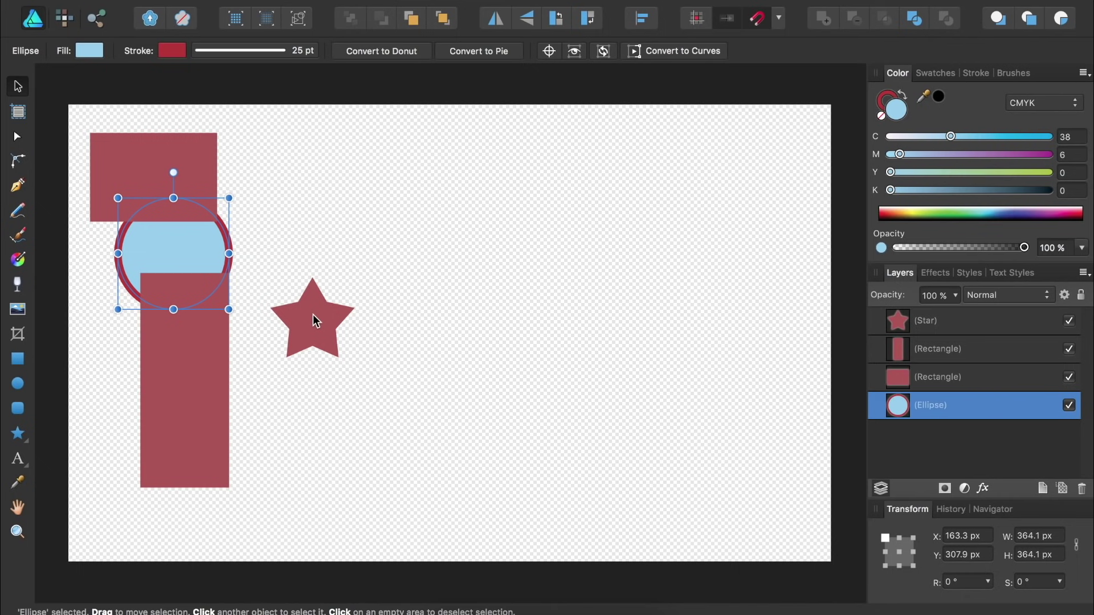
- Move the tall rectangle toward the centre and place an enlarged star on top of it
{"action": "left_click", "coordinate": [192, 366]}
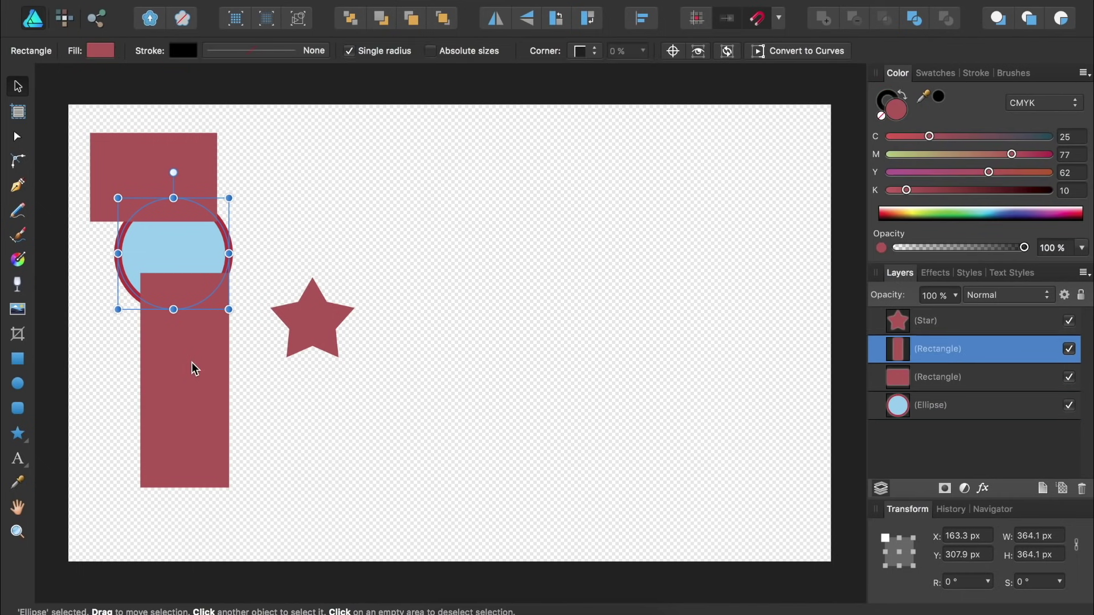
{"action": "left_click_drag", "start_coordinate": [194, 368], "coordinate": [462, 380]}
{"action": "left_click_drag", "start_coordinate": [317, 330], "coordinate": [457, 233]}
{"action": "left_click_drag", "start_coordinate": [497, 263], "coordinate": [544, 361]}
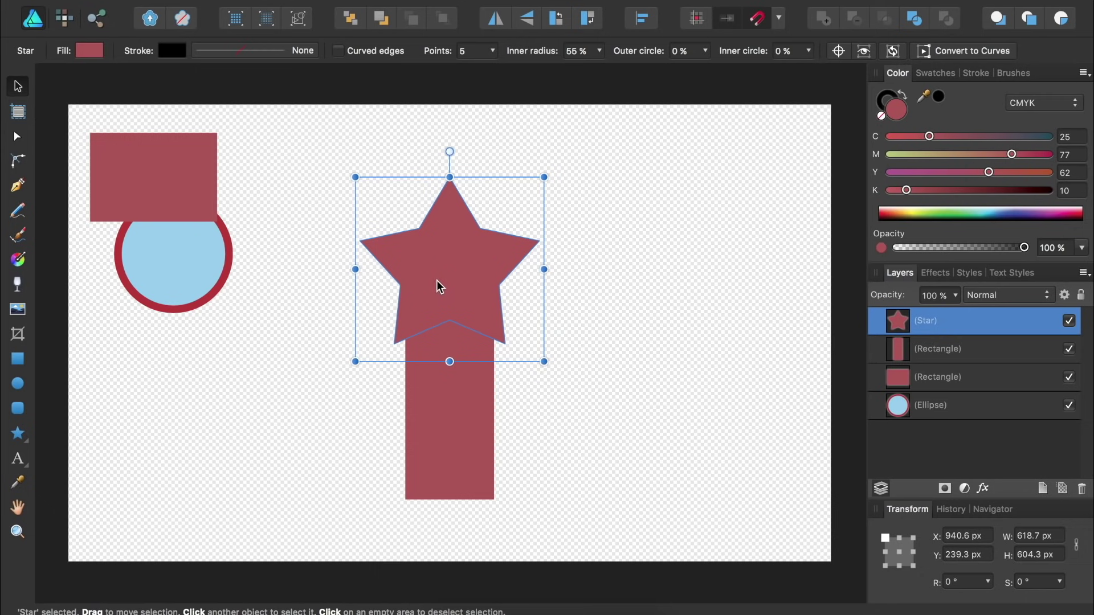
{"action": "left_click", "coordinate": [443, 415]}
{"action": "left_click", "coordinate": [439, 234]}
- Merge the star and rectangle with Add, then move the shape right and stretch it wider
{"action": "left_click", "coordinate": [952, 352], "text": "shift"}
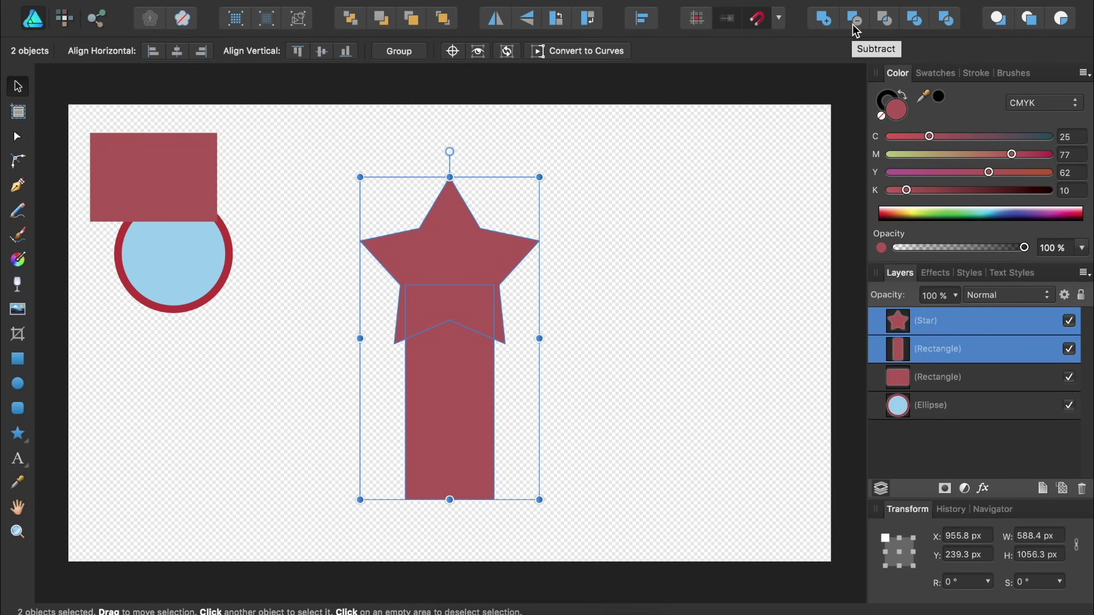
{"action": "left_click", "coordinate": [824, 18]}
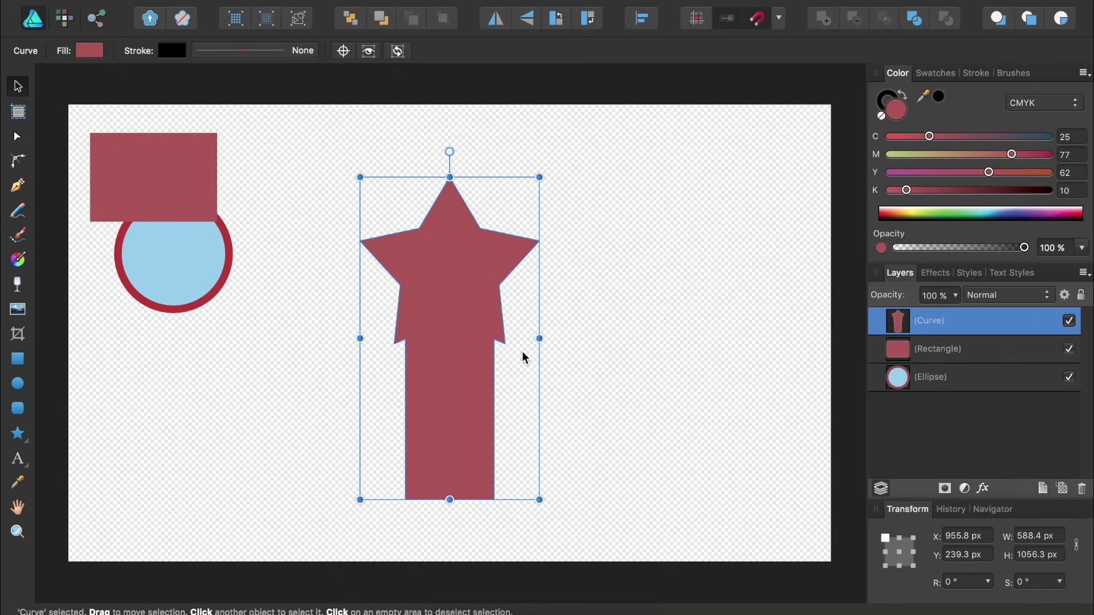
{"action": "left_click_drag", "start_coordinate": [454, 304], "coordinate": [540, 306]}
{"action": "left_click_drag", "start_coordinate": [629, 177], "coordinate": [708, 167]}
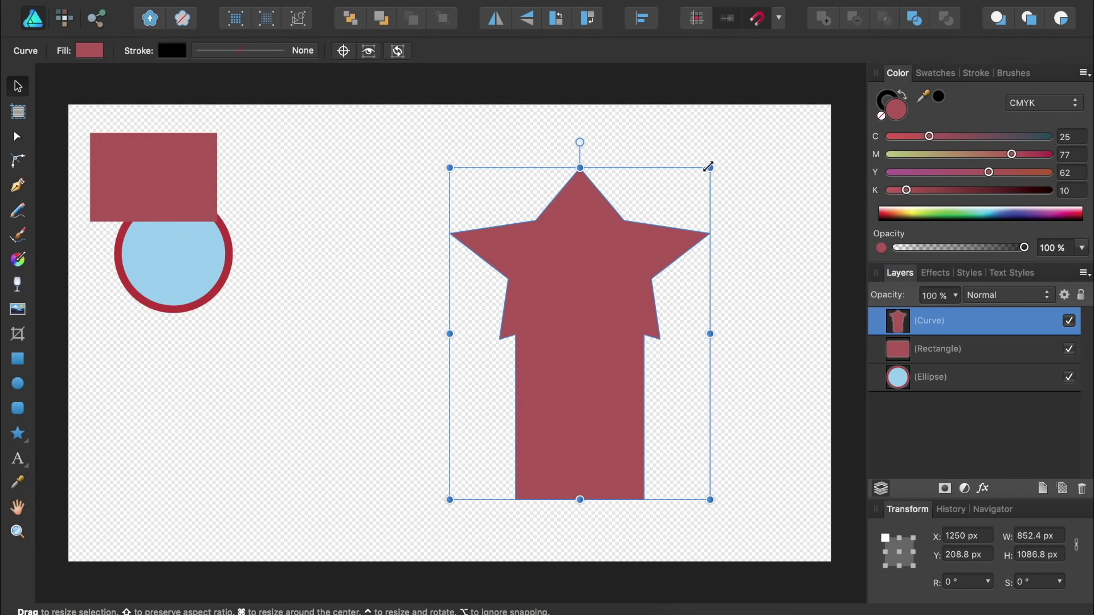
- Undo the merge, recombine star and rectangle as a compound, and shift it right
{"action": "key", "text": "super+z"}
{"action": "key", "text": "super+z"}
{"action": "key", "text": "super+z"}
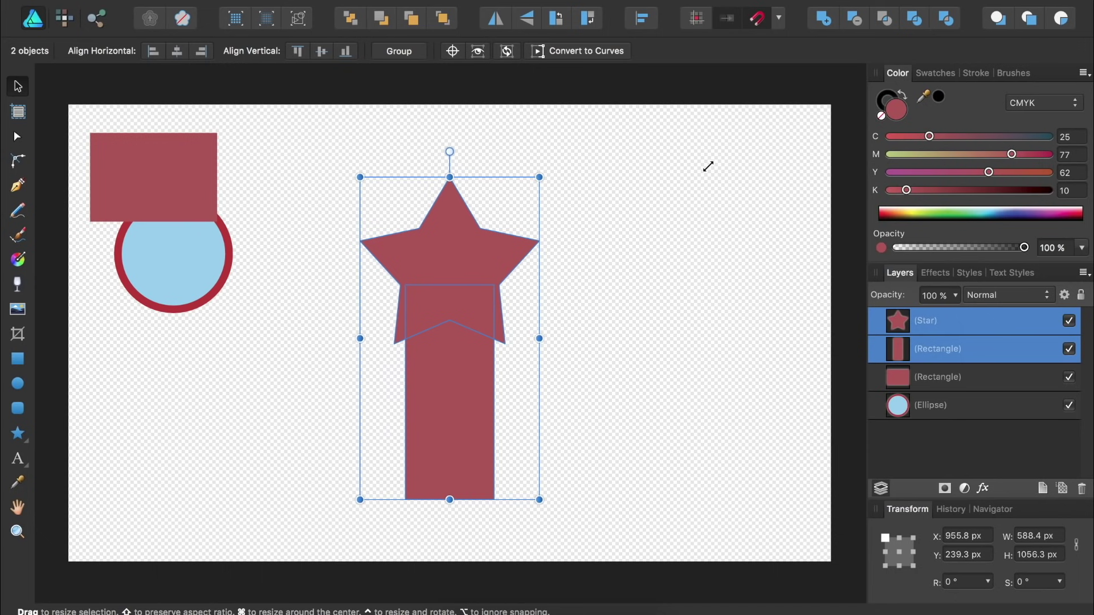
{"action": "left_click", "coordinate": [822, 22], "text": "alt"}
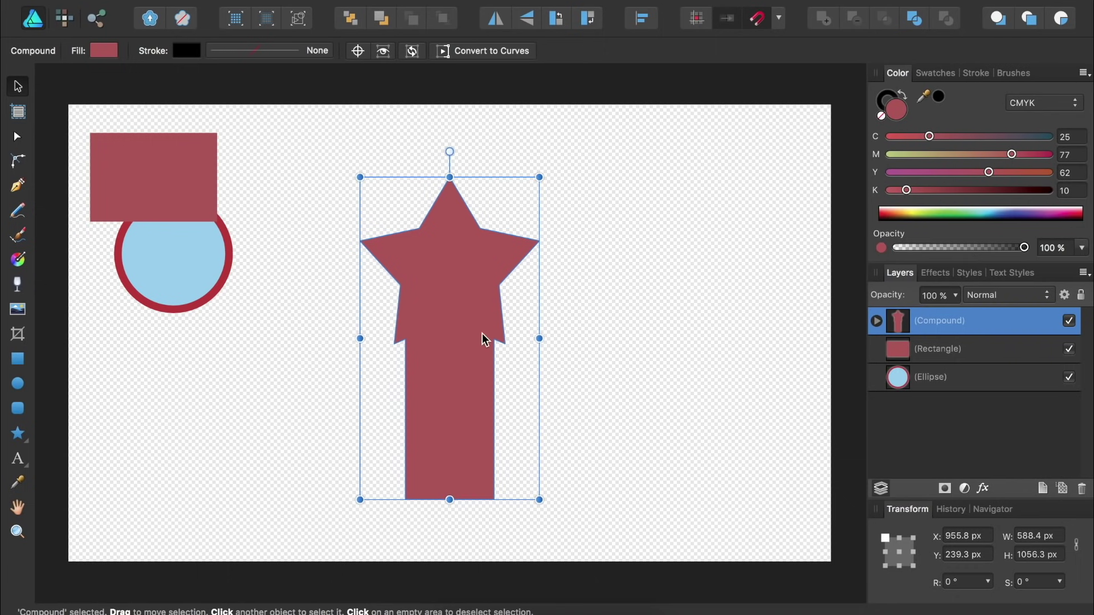
{"action": "left_click_drag", "start_coordinate": [452, 310], "coordinate": [515, 292]}
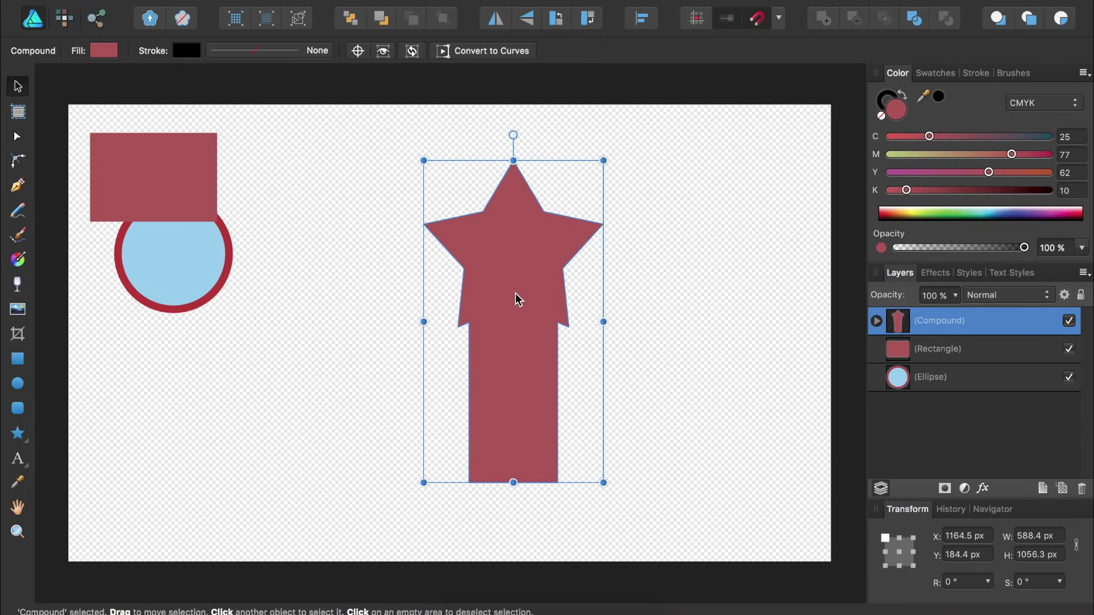
- Move the compound's star over the rectangle's edge and set its operation to Subtract
{"action": "left_click", "coordinate": [877, 322]}
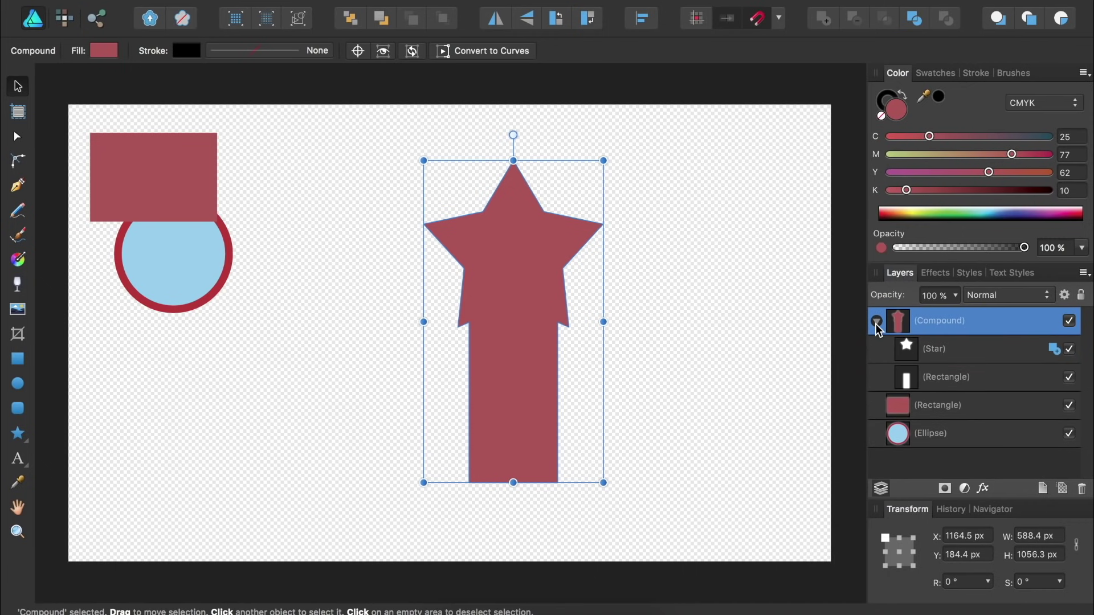
{"action": "left_click", "coordinate": [952, 352]}
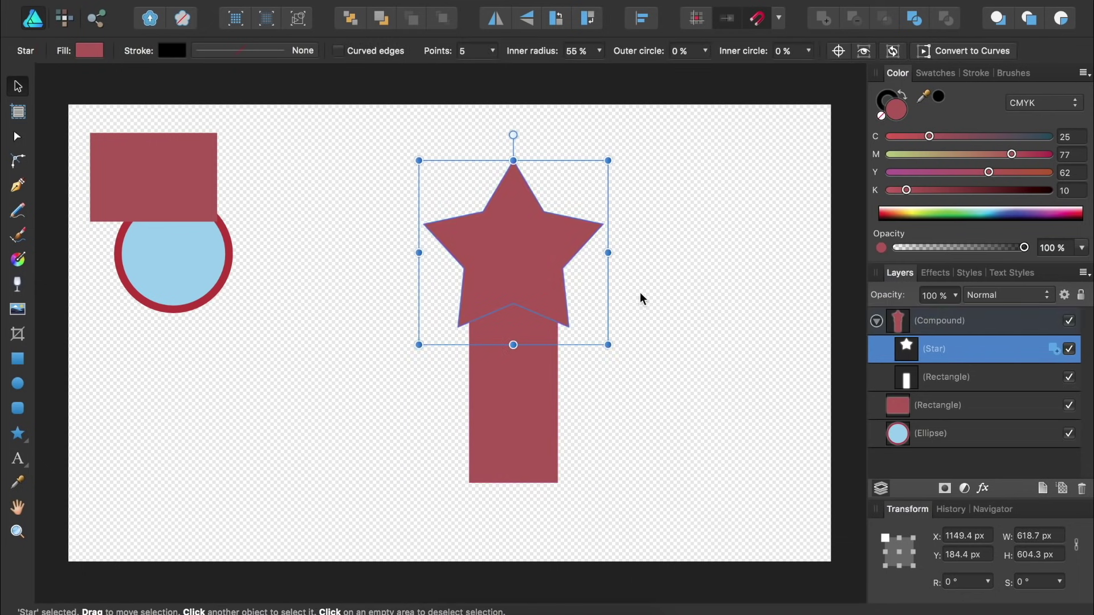
{"action": "left_click_drag", "start_coordinate": [535, 253], "coordinate": [596, 372]}
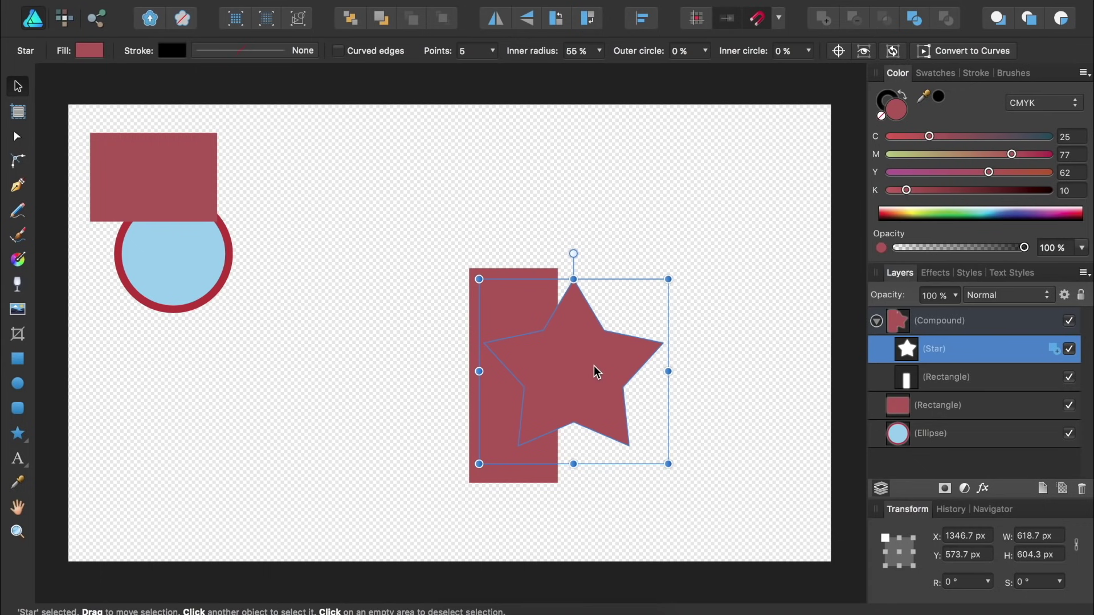
{"action": "left_click", "coordinate": [1053, 353]}
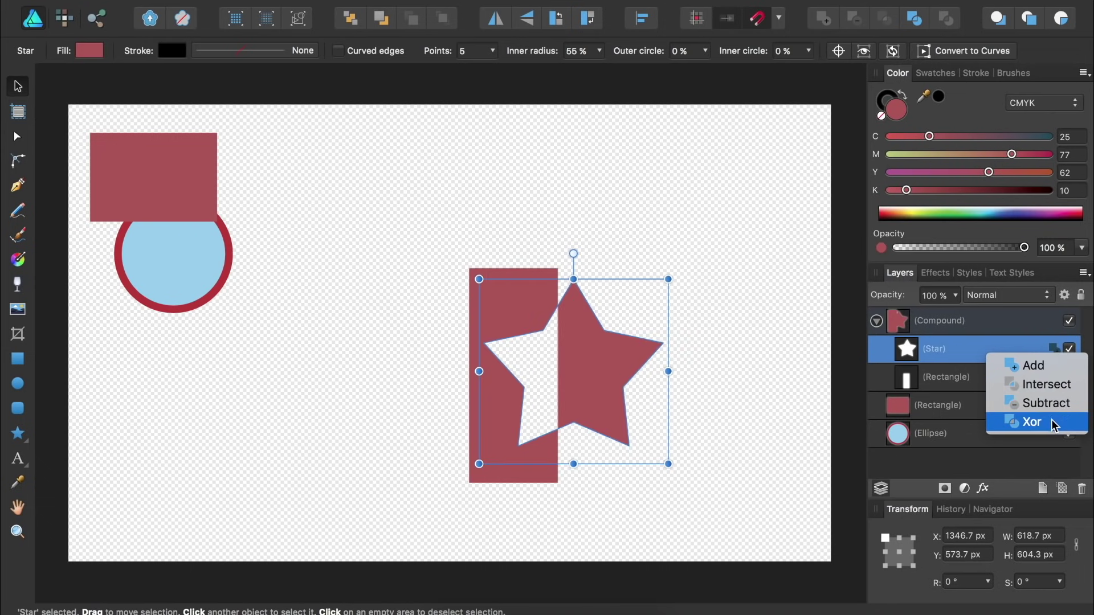
{"action": "left_click", "coordinate": [1051, 404]}
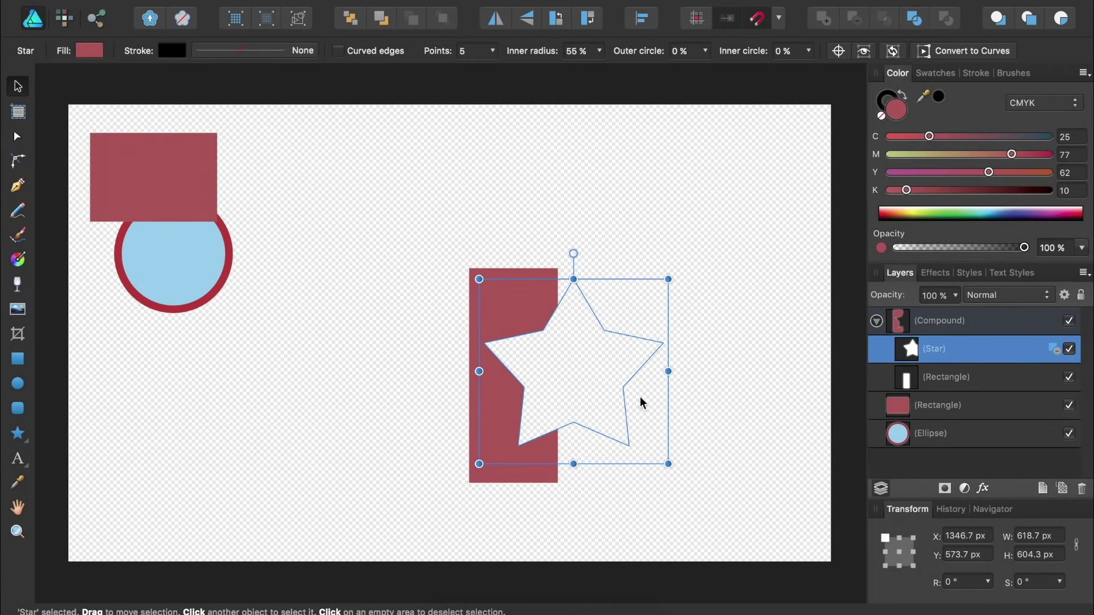
- With the Paint Brush and nothing selected, paint a red wavy stroke below the circle
{"action": "left_click", "coordinate": [18, 236]}
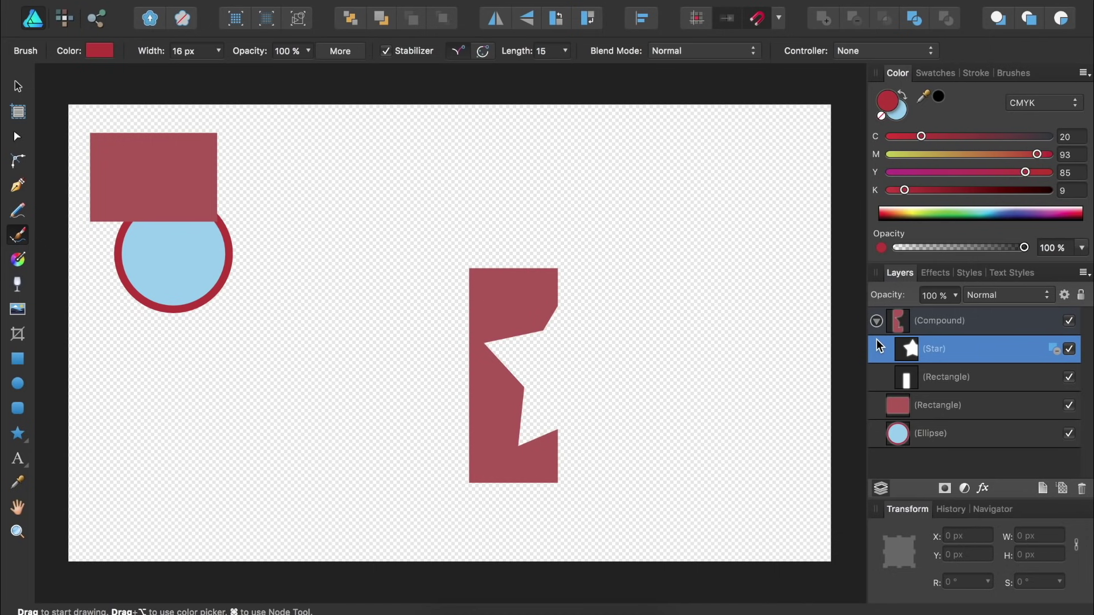
{"action": "key", "text": "super+d"}
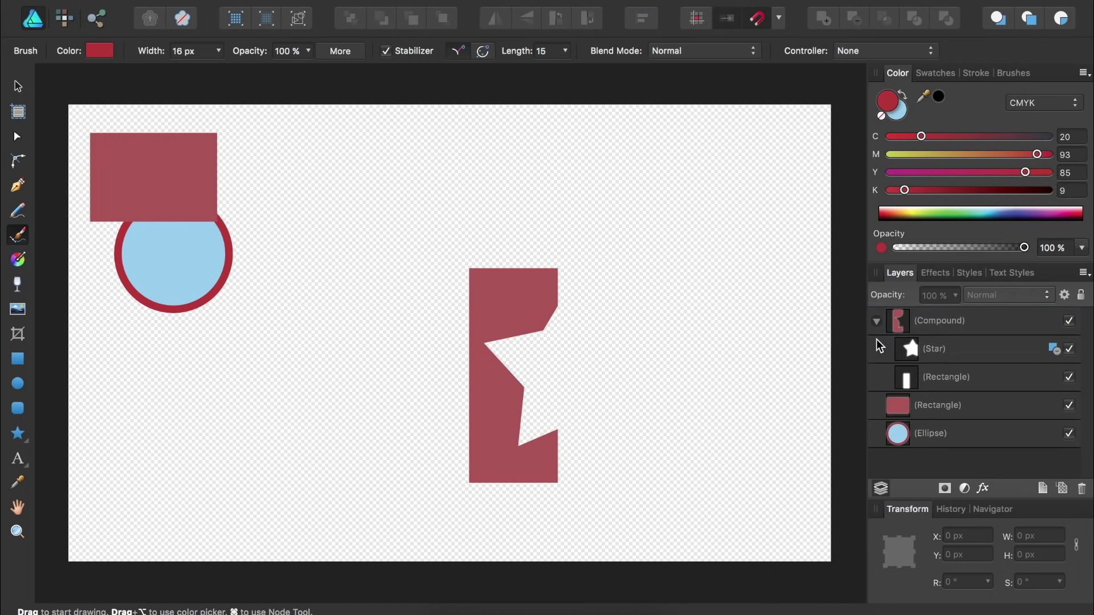
{"action": "mouse_move", "coordinate": [177, 456]}
{"action": "left_mouse_down"}
{"action": "mouse_move", "coordinate": [183, 410]}
{"action": "mouse_move", "coordinate": [225, 402]}
{"action": "mouse_move", "coordinate": [270, 450]}
{"action": "mouse_move", "coordinate": [291, 389]}
{"action": "mouse_move", "coordinate": [361, 434]}
{"action": "mouse_move", "coordinate": [376, 468]}
{"action": "left_mouse_up"}
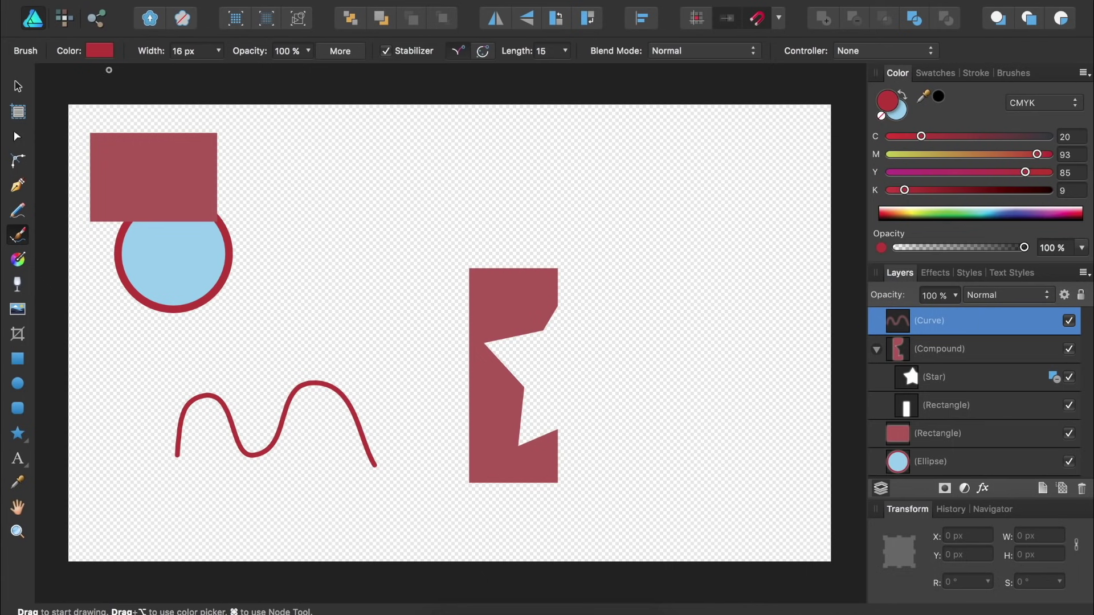
- Switch the brush to blue at 35 px width and paint a thick squiggle near the top
{"action": "left_click", "coordinate": [100, 50]}
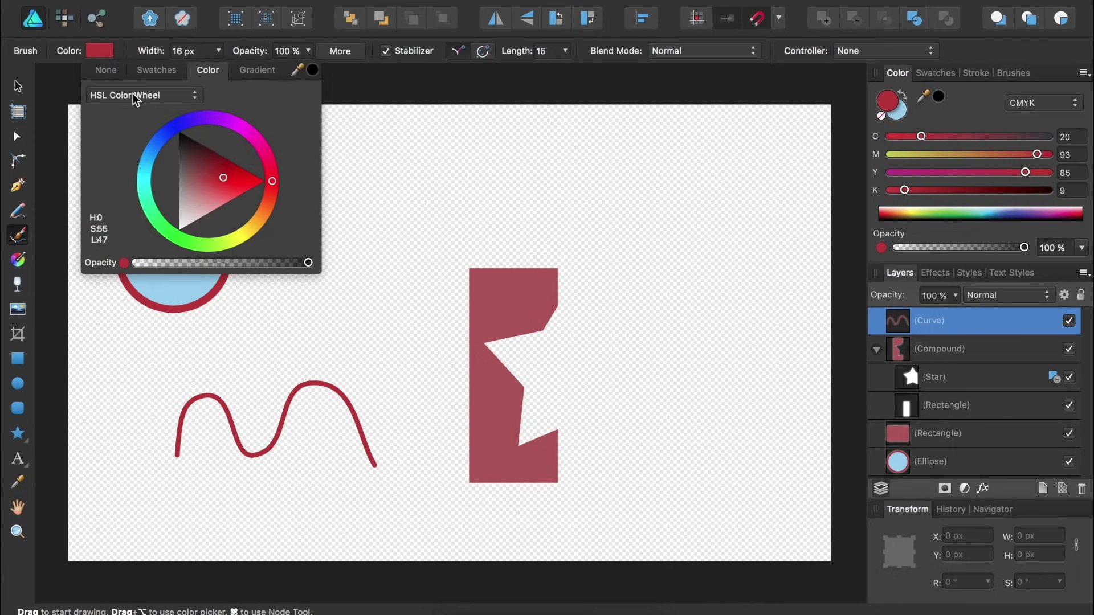
{"action": "left_click", "coordinate": [166, 138]}
{"action": "left_click", "coordinate": [105, 53]}
{"action": "left_click", "coordinate": [218, 51]}
{"action": "left_click_drag", "start_coordinate": [221, 73], "coordinate": [250, 73]}
{"action": "mouse_move", "coordinate": [249, 127]}
{"action": "left_mouse_down"}
{"action": "mouse_move", "coordinate": [315, 131]}
{"action": "mouse_move", "coordinate": [284, 214]}
{"action": "mouse_move", "coordinate": [339, 233]}
{"action": "mouse_move", "coordinate": [295, 306]}
{"action": "left_mouse_up"}
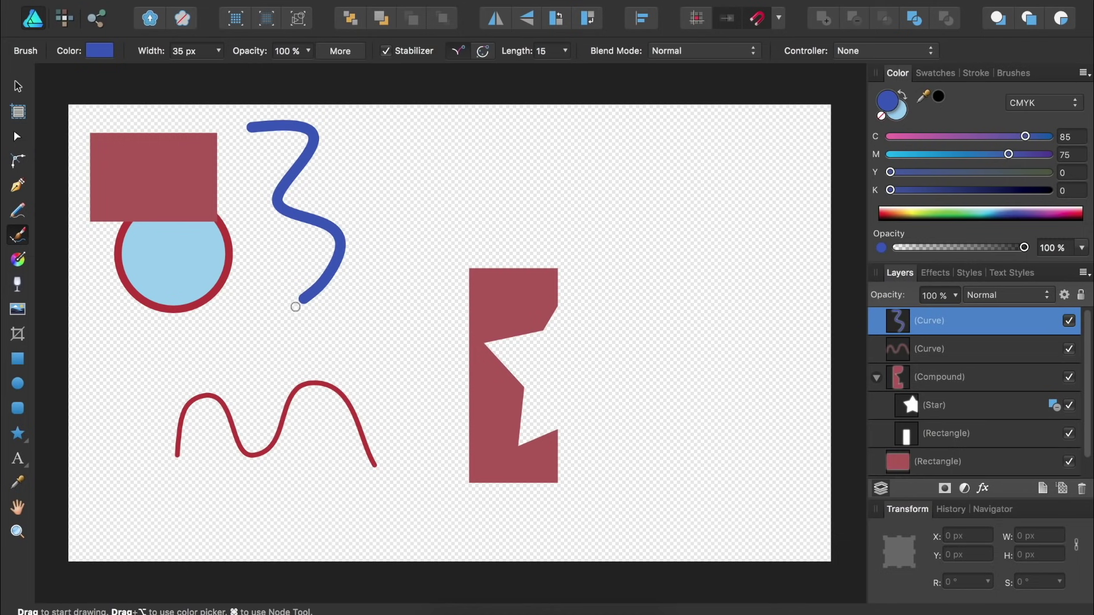
- Draw a closed Smart-mode pen shape near the top and fill it magenta (M 89)
{"action": "left_click", "coordinate": [18, 191]}
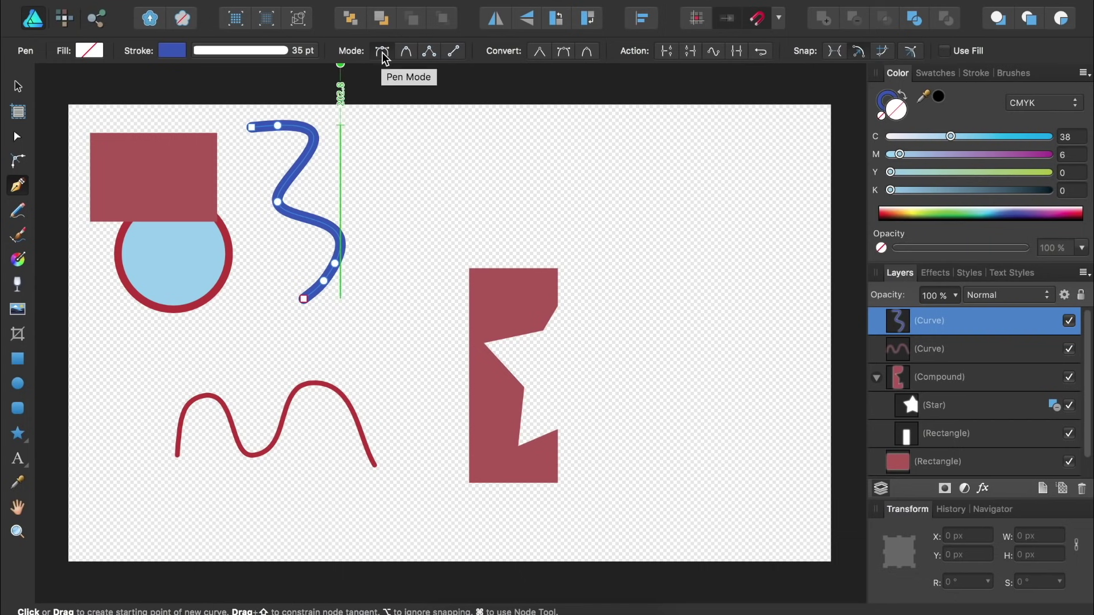
{"action": "left_click", "coordinate": [413, 59]}
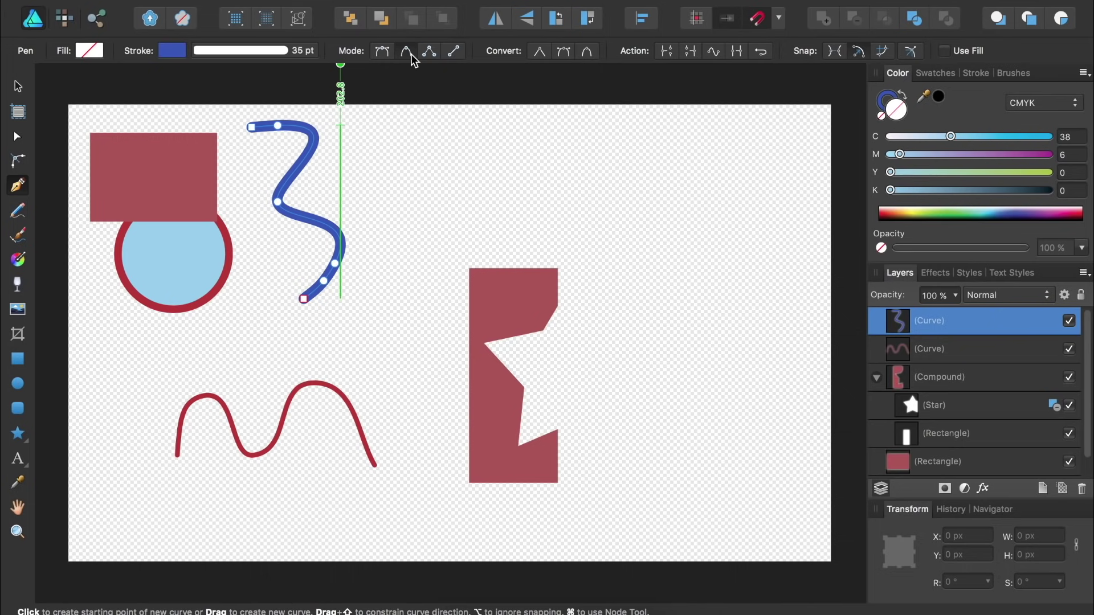
{"action": "left_click", "coordinate": [436, 177]}
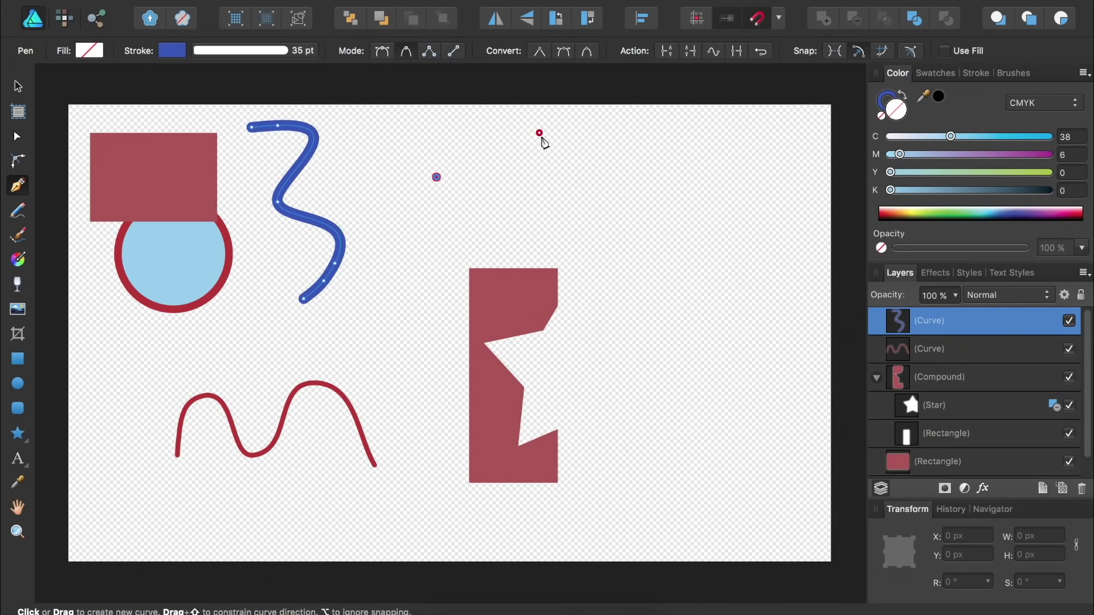
{"action": "left_click", "coordinate": [558, 125]}
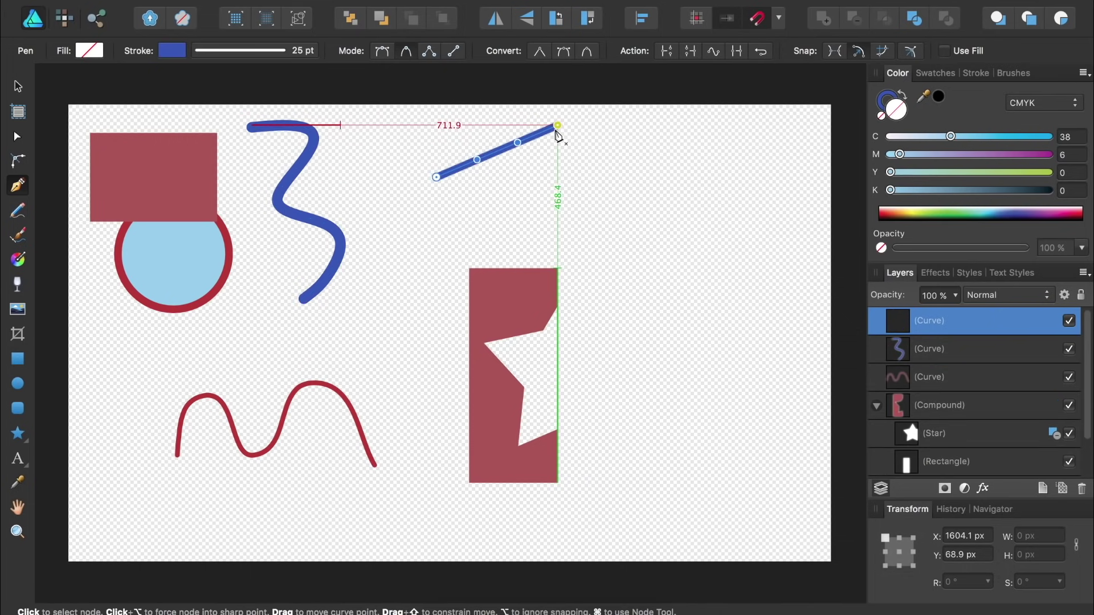
{"action": "left_click", "coordinate": [639, 198]}
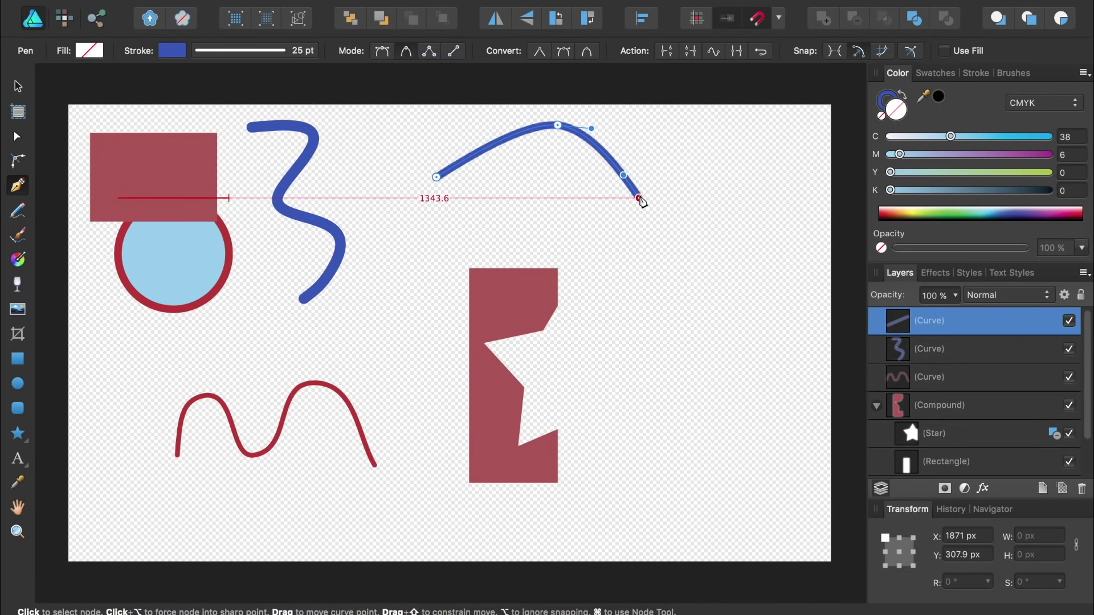
{"action": "left_click", "coordinate": [513, 222]}
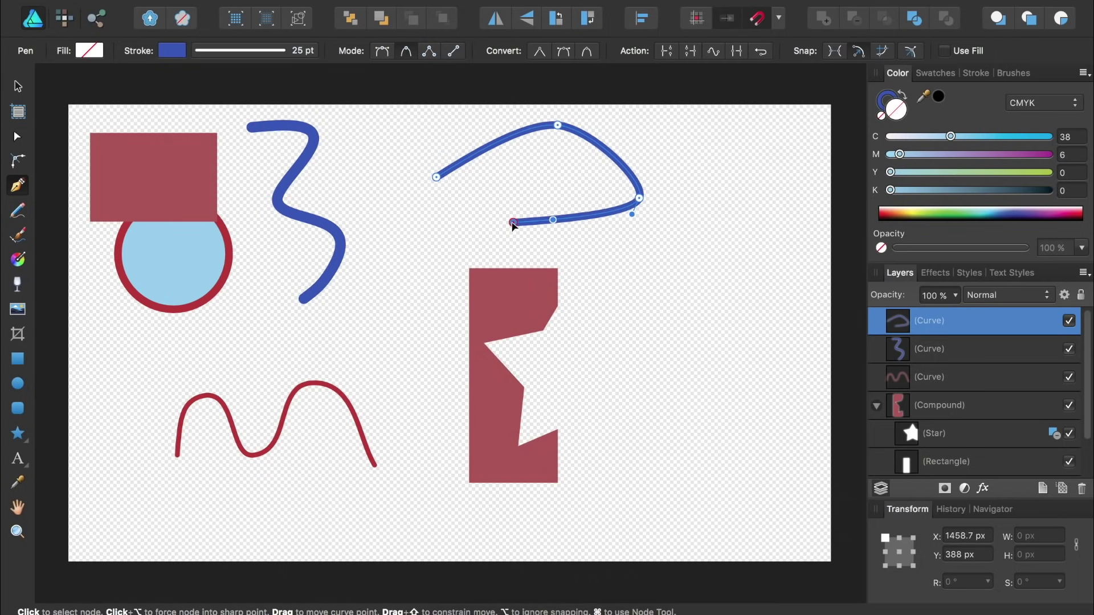
{"action": "left_click", "coordinate": [437, 179]}
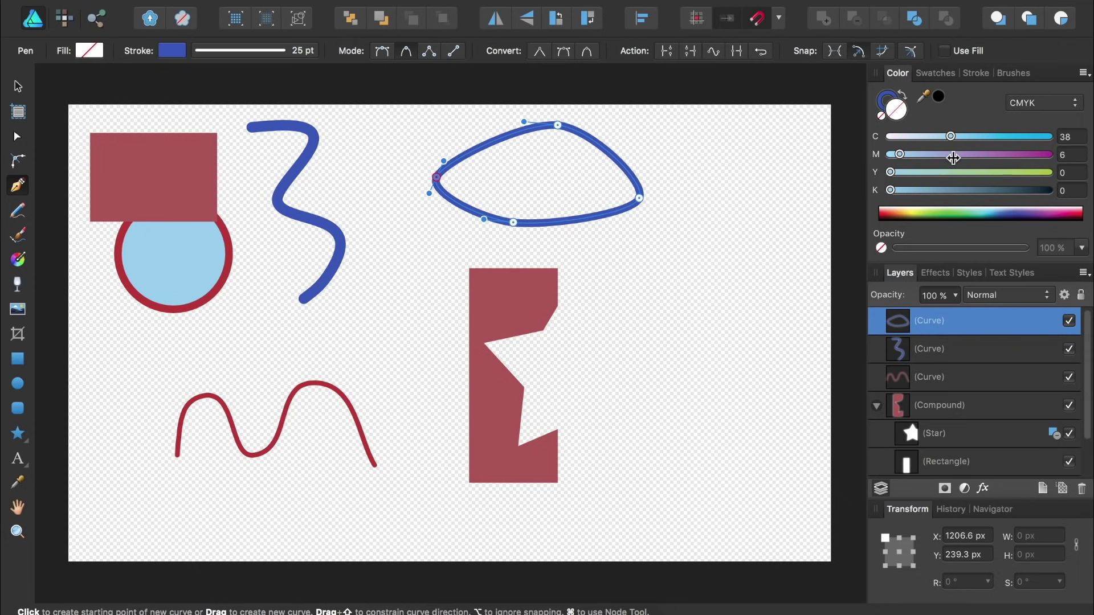
{"action": "left_click_drag", "start_coordinate": [953, 158], "coordinate": [1031, 162]}
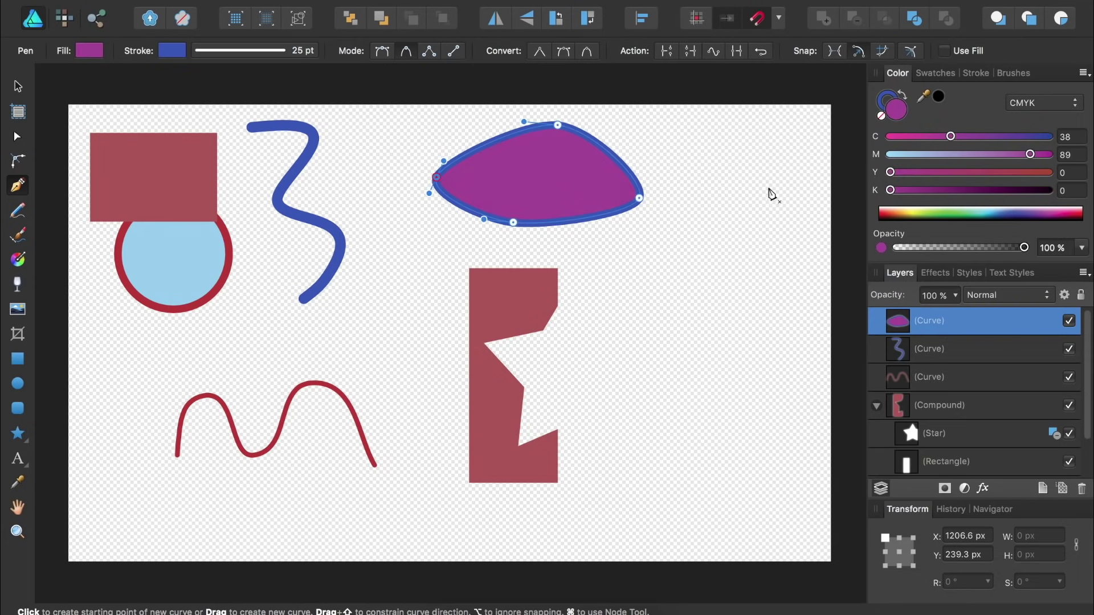
- Draw an open blue U-shaped curve on the right side of the page
{"action": "left_click", "coordinate": [741, 183]}
{"action": "left_click", "coordinate": [793, 298]}
{"action": "left_click_drag", "start_coordinate": [700, 391], "coordinate": [674, 391]}
{"action": "left_click", "coordinate": [651, 329]}
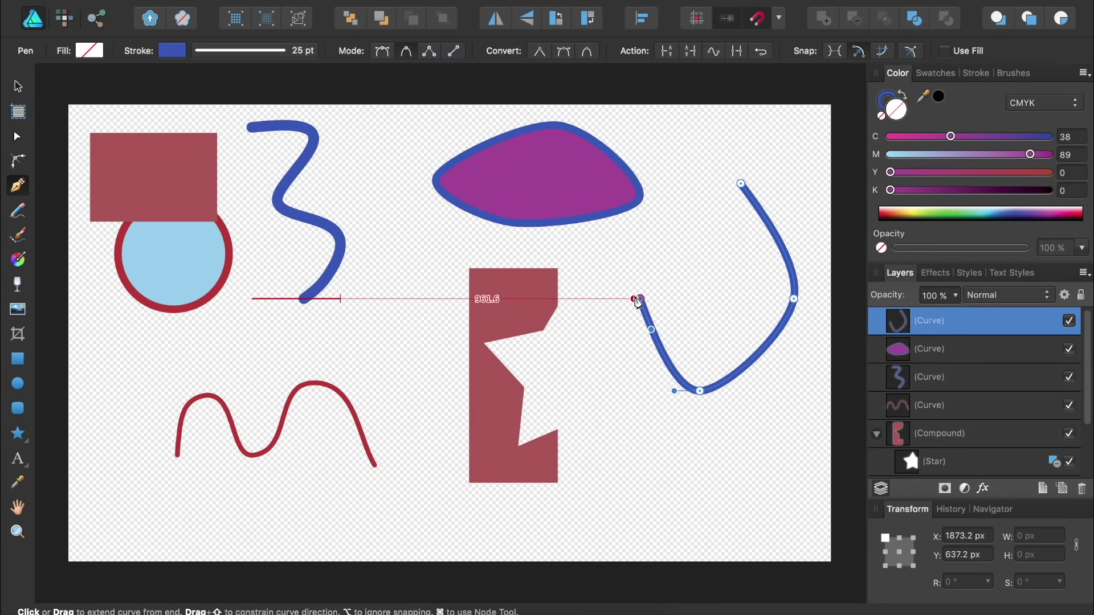
{"action": "left_click", "coordinate": [638, 301]}
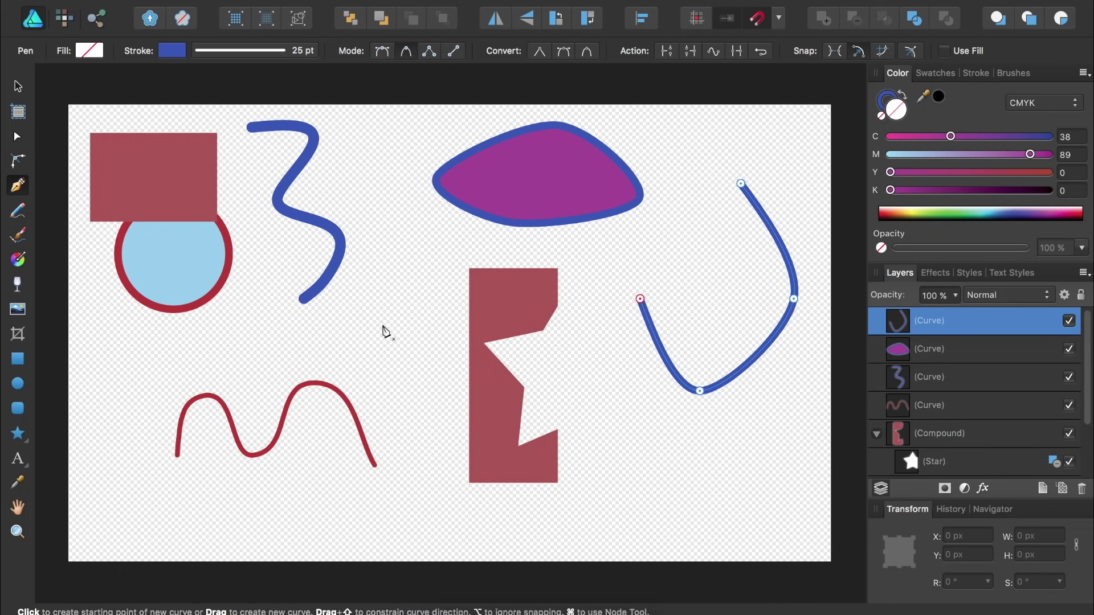
- With the Node tool, nudge the U curve, flatten the magenta shape's bottom, and reshape the blue squiggle
{"action": "left_click", "coordinate": [17, 138]}
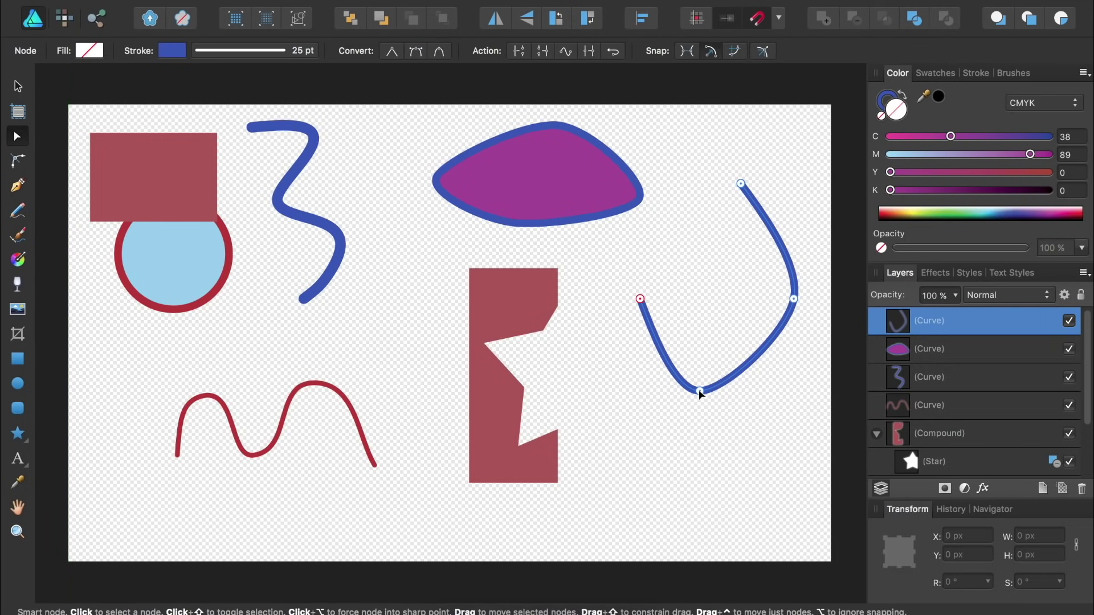
{"action": "mouse_move", "coordinate": [700, 393]}
{"action": "left_mouse_down"}
{"action": "mouse_move", "coordinate": [700, 420]}
{"action": "mouse_move", "coordinate": [700, 393]}
{"action": "left_mouse_up"}
{"action": "left_click", "coordinate": [505, 225]}
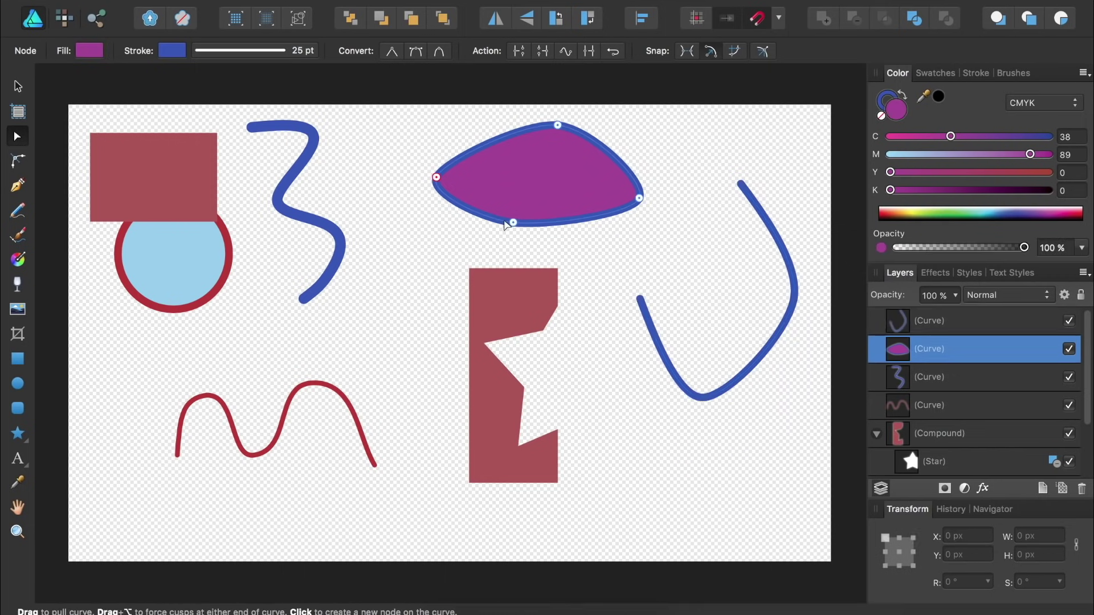
{"action": "left_click_drag", "start_coordinate": [505, 225], "coordinate": [501, 197]}
{"action": "left_click", "coordinate": [279, 207]}
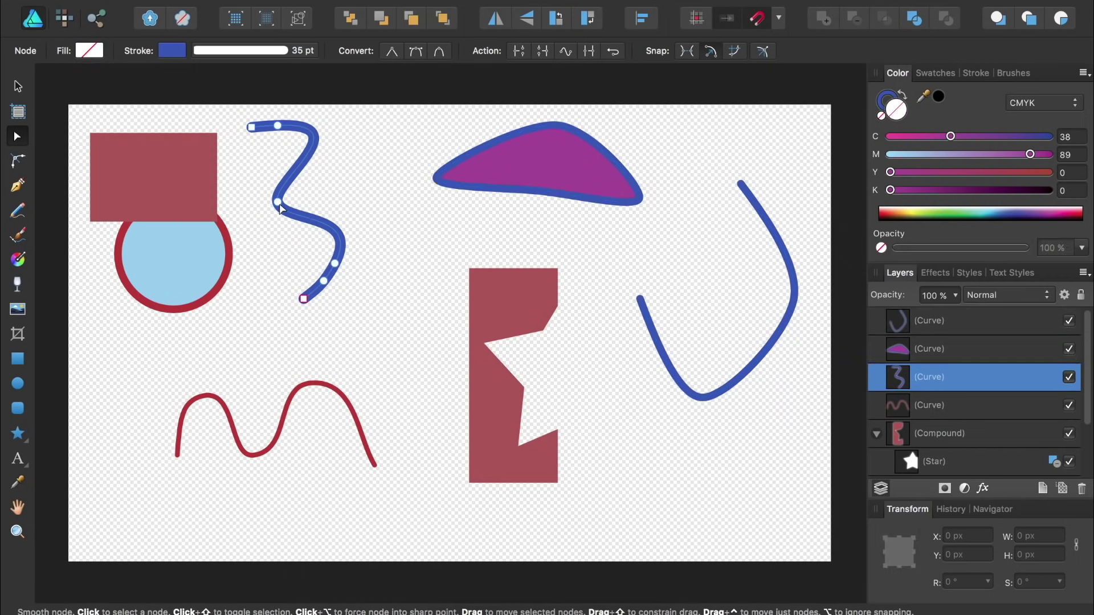
{"action": "mouse_move", "coordinate": [278, 203]}
{"action": "left_mouse_down"}
{"action": "mouse_move", "coordinate": [308, 196]}
{"action": "mouse_move", "coordinate": [320, 178]}
{"action": "mouse_move", "coordinate": [266, 203]}
{"action": "left_mouse_up"}
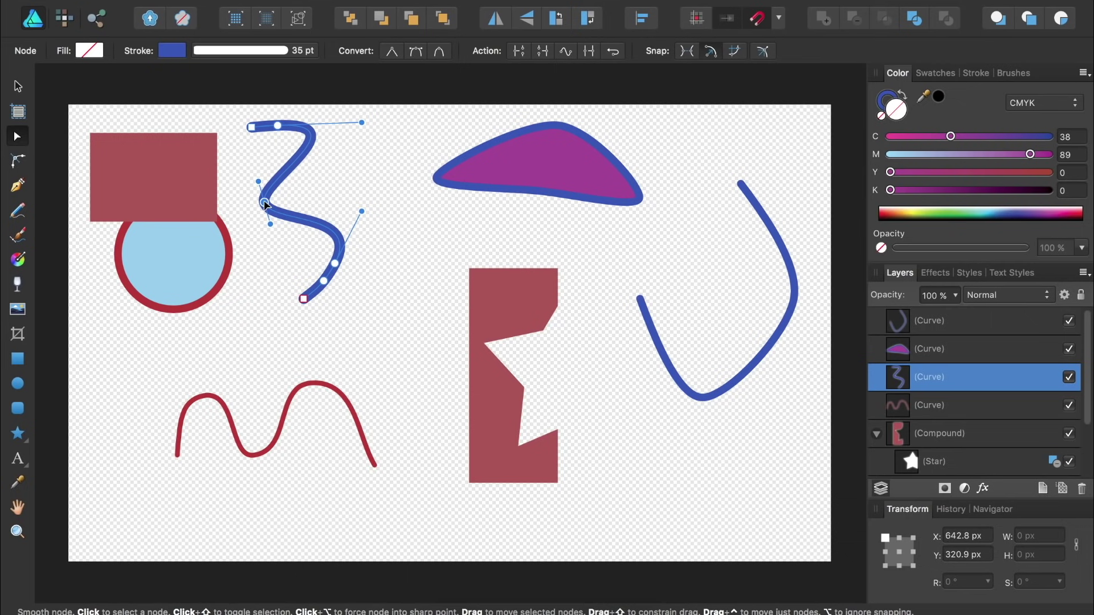
{"action": "left_click", "coordinate": [18, 86]}
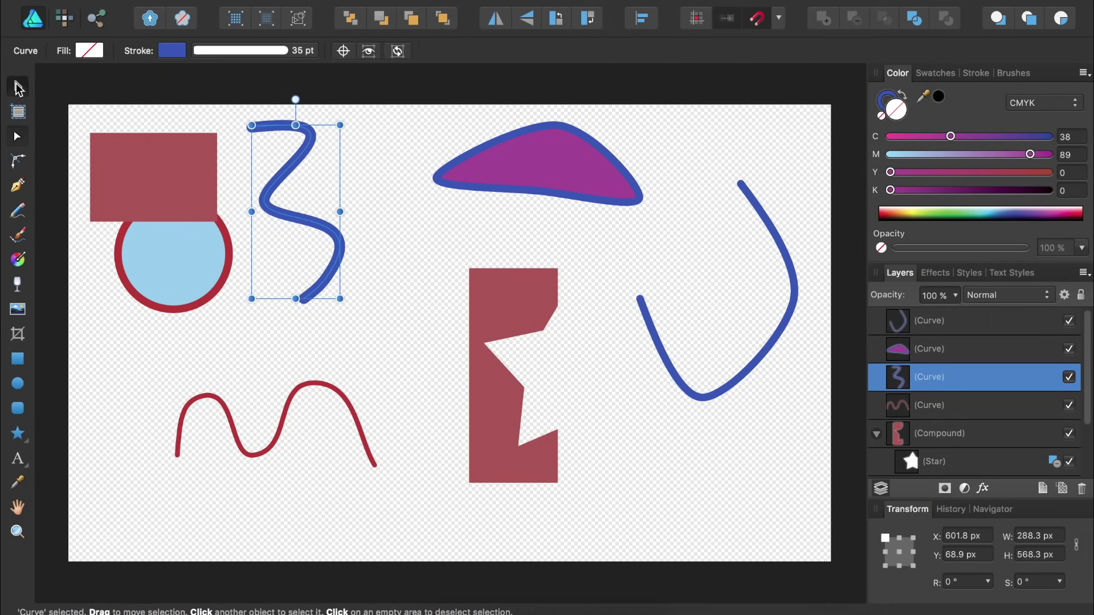
- Marquee-select every shape and stroke on the page and delete them all
{"action": "left_click", "coordinate": [54, 96]}
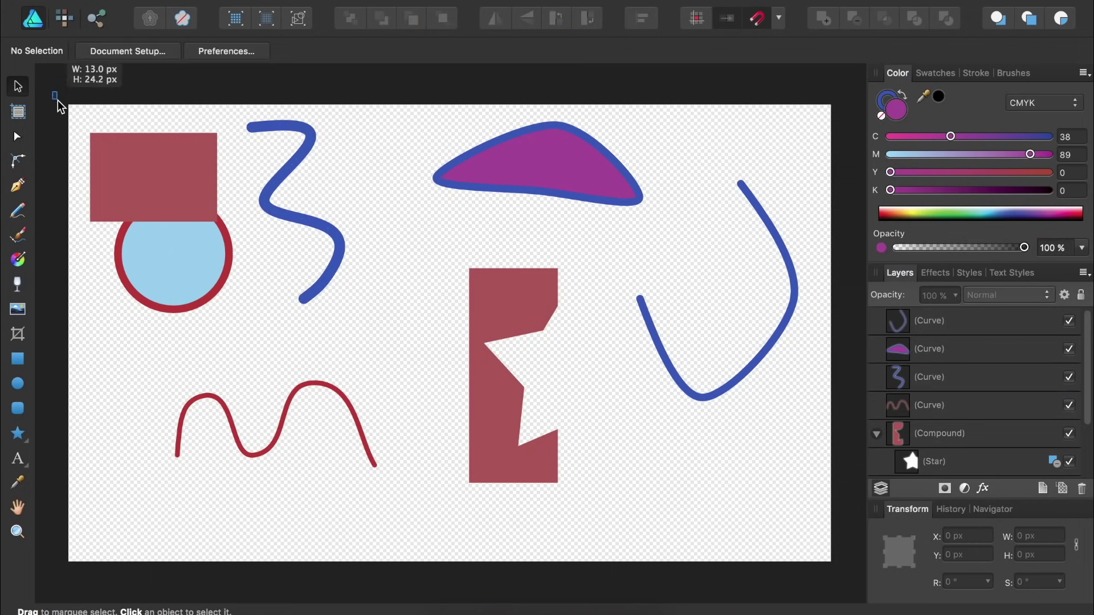
{"action": "left_click_drag", "start_coordinate": [179, 210], "coordinate": [831, 557]}
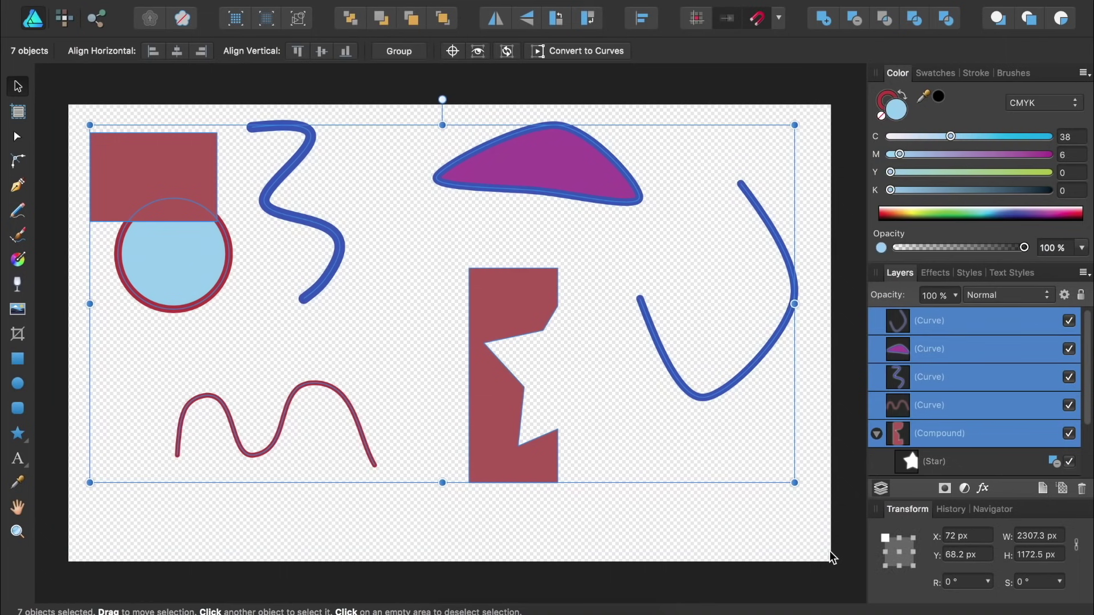
{"action": "key", "text": "Delete"}
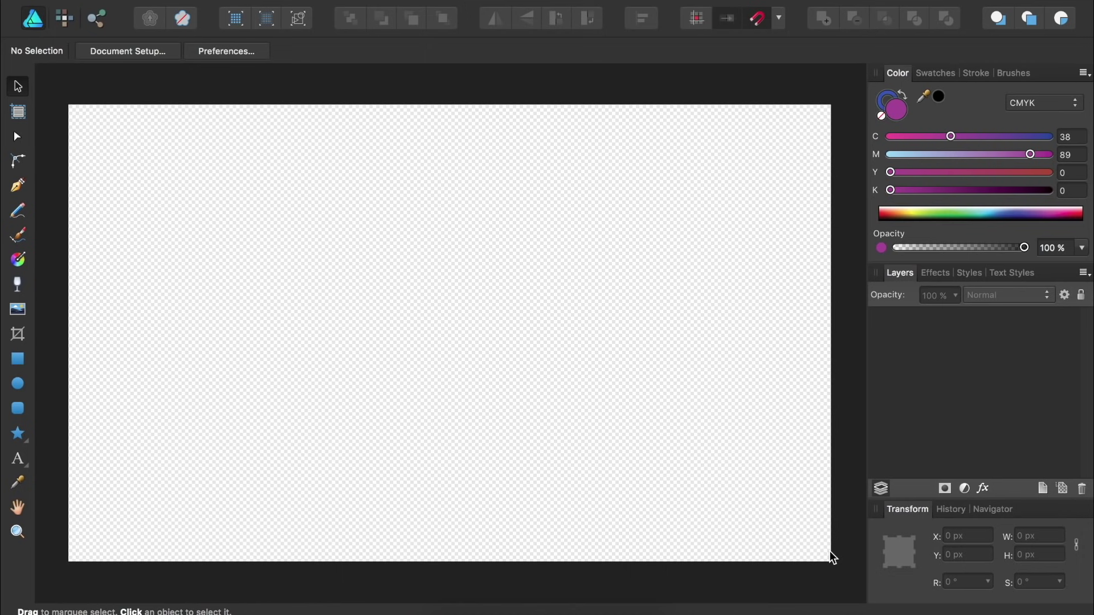
- Create large black Artistic Text reading 'Affinity' on the left of the page
{"action": "left_click", "coordinate": [17, 464]}
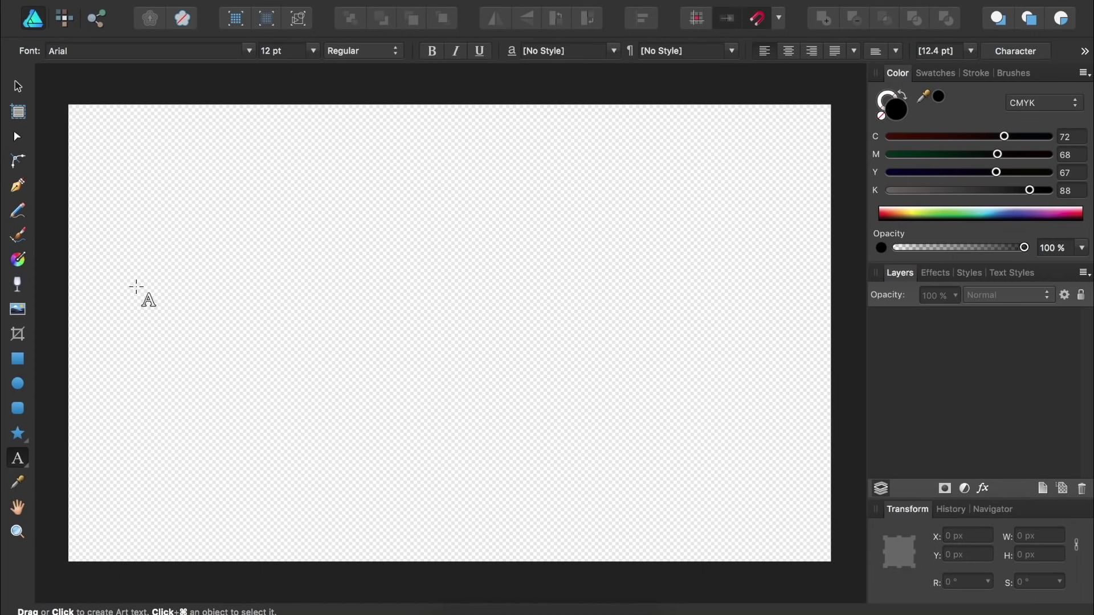
{"action": "left_click_drag", "start_coordinate": [111, 263], "coordinate": [217, 356]}
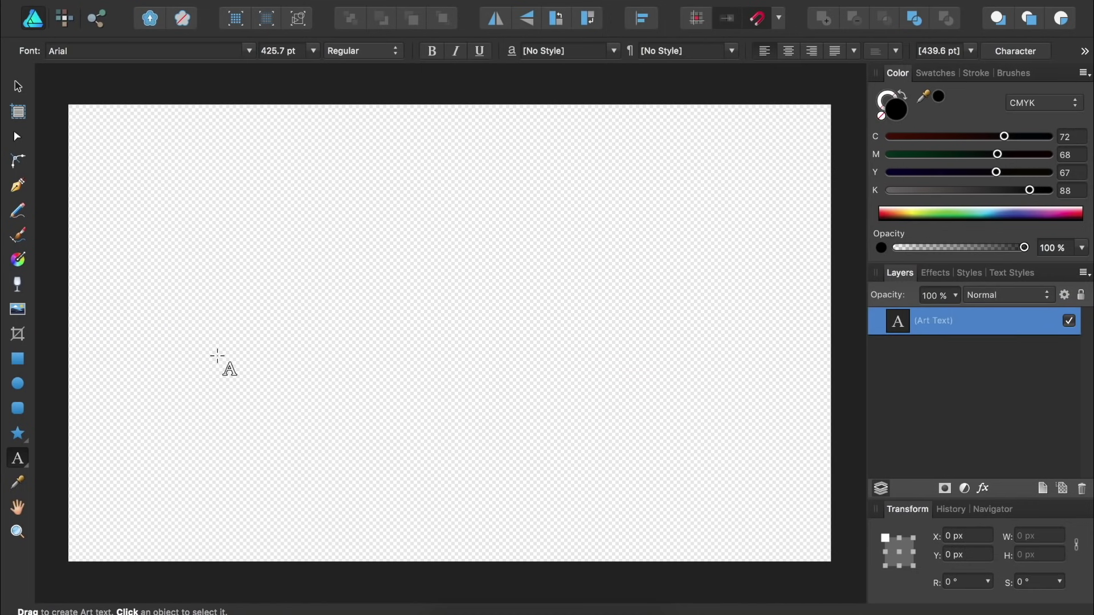
{"action": "type", "text": "Affinity"}
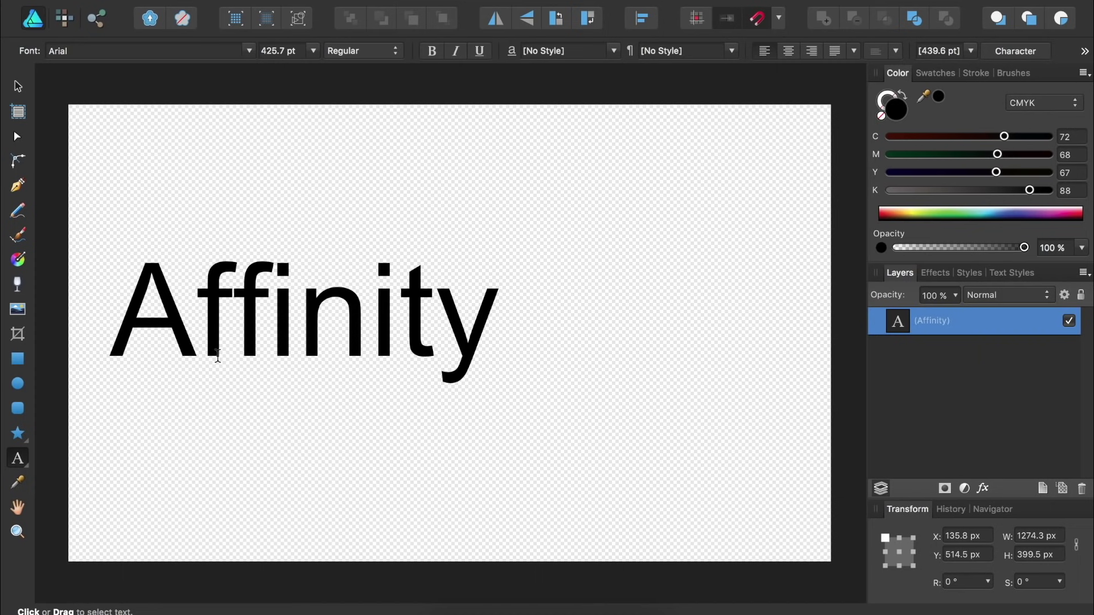
{"action": "key", "text": "Escape"}
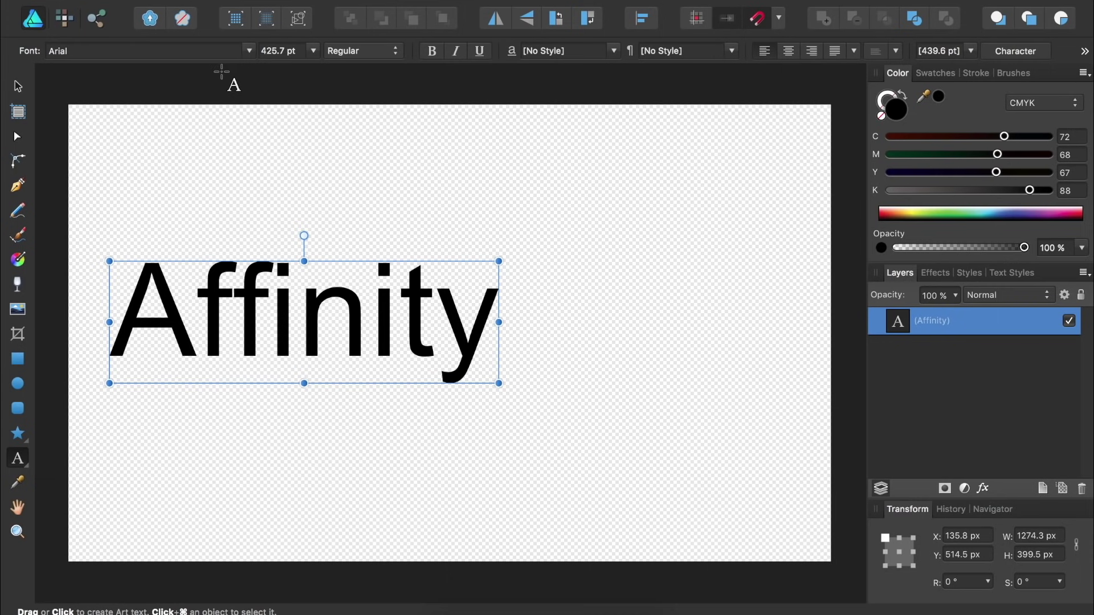
- Set the text font to Affectionately Yours at 288 pt
{"action": "left_click", "coordinate": [249, 51]}
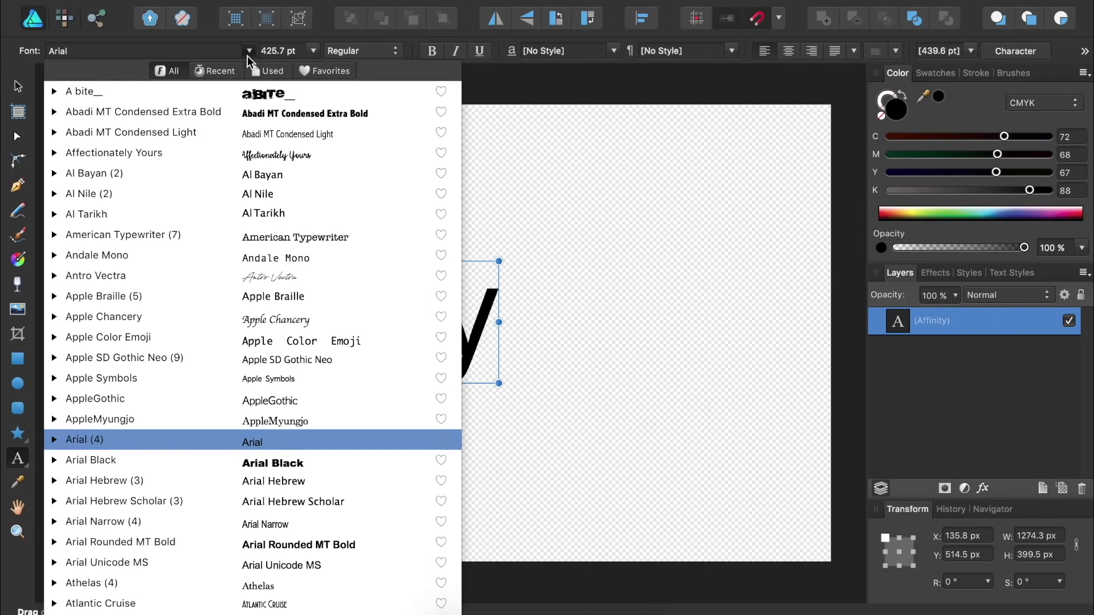
{"action": "left_click", "coordinate": [245, 160]}
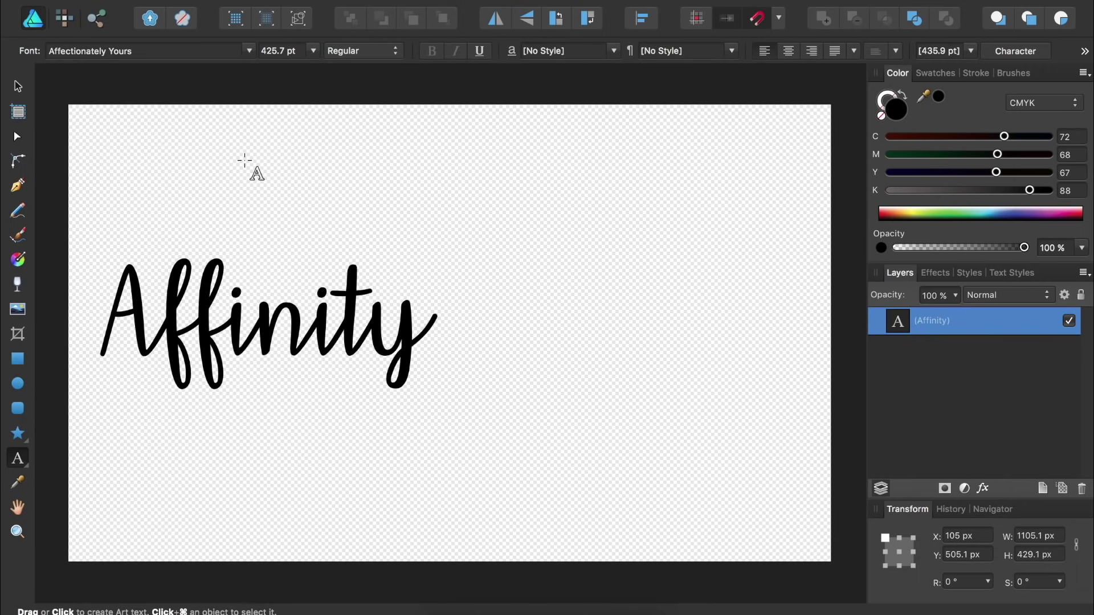
{"action": "left_click", "coordinate": [314, 51]}
{"action": "left_click", "coordinate": [296, 485]}
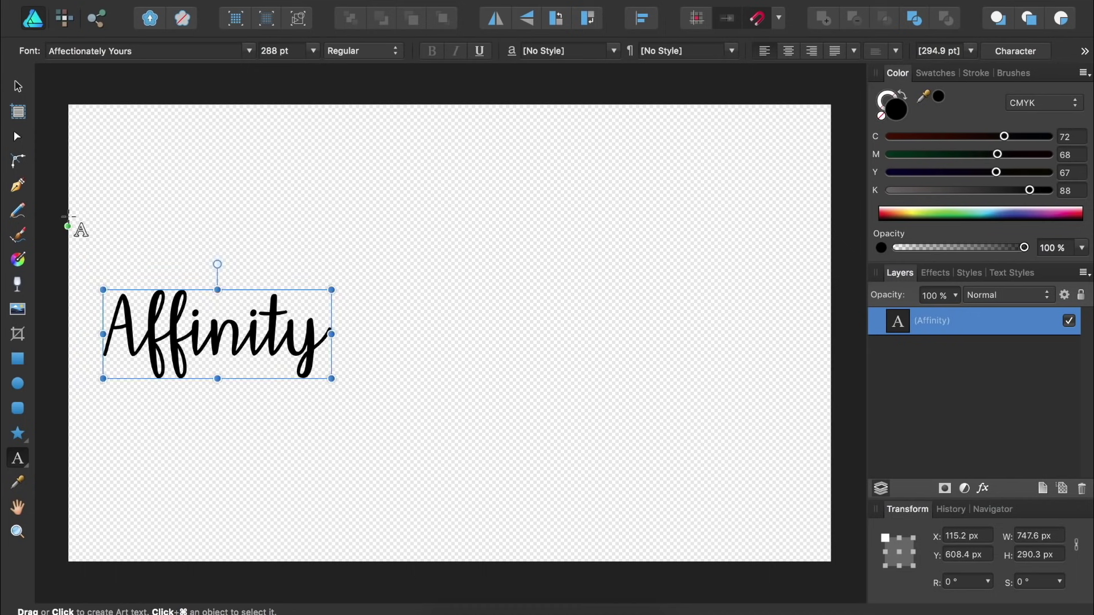
- Move the text to the page centre and scale it up to 694 pt
{"action": "left_click", "coordinate": [18, 89]}
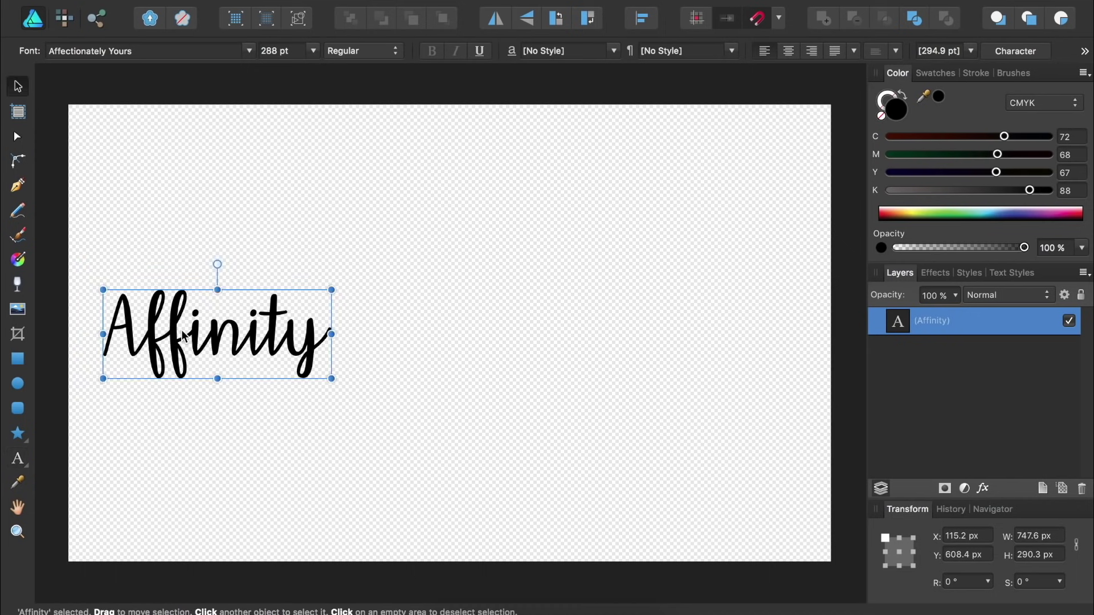
{"action": "left_click_drag", "start_coordinate": [186, 330], "coordinate": [347, 293]}
{"action": "left_click_drag", "start_coordinate": [499, 341], "coordinate": [817, 466]}
{"action": "left_click_drag", "start_coordinate": [589, 383], "coordinate": [522, 375]}
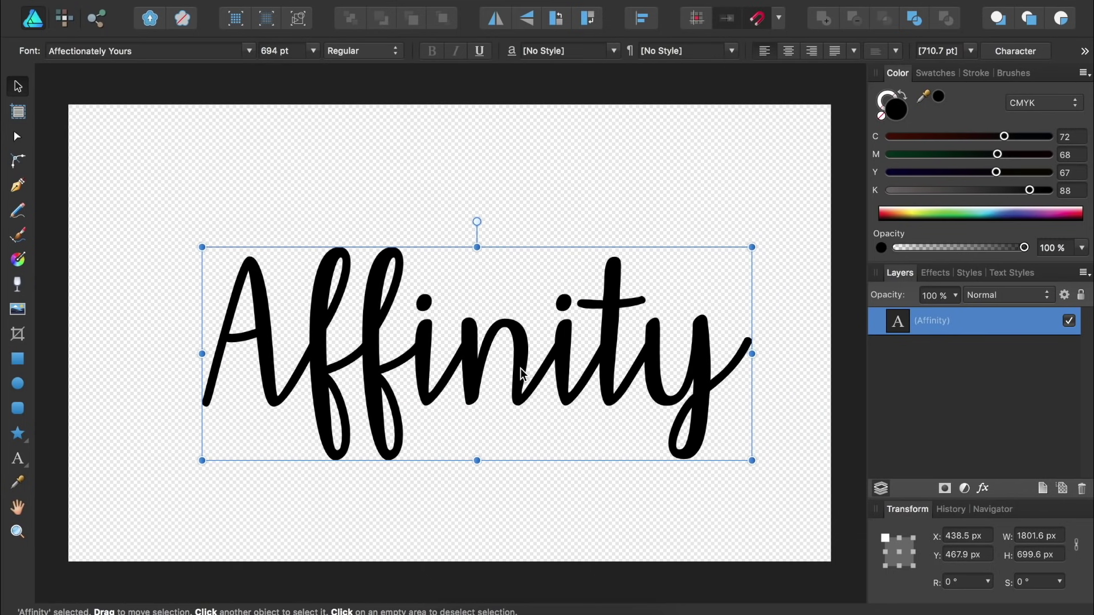
- Recolour the text rose pink by lowering its cyan, yellow and black values
{"action": "left_click", "coordinate": [896, 137]}
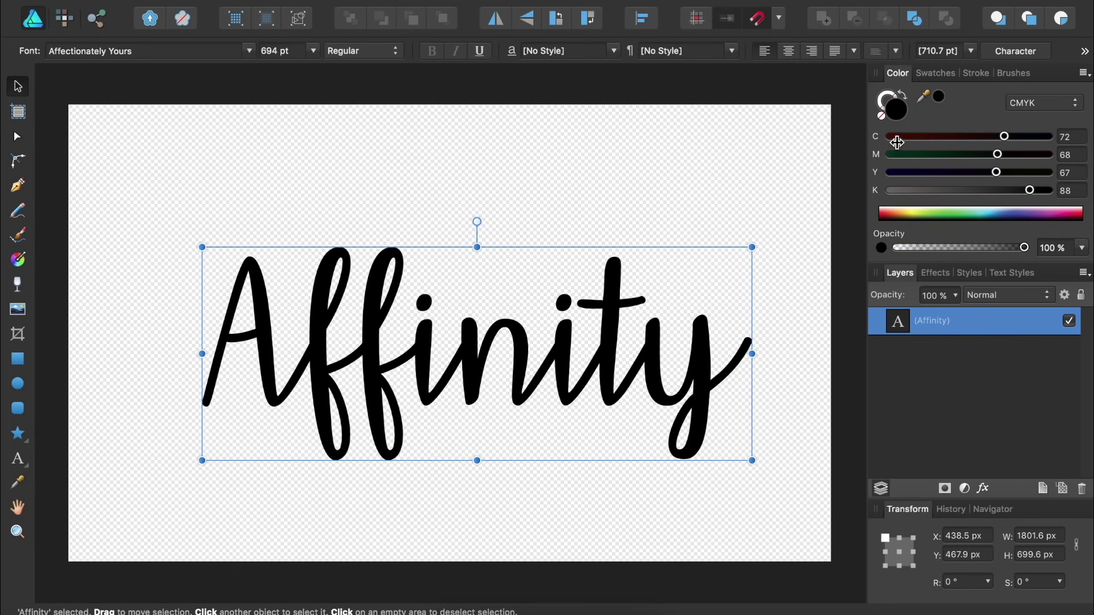
{"action": "left_click", "coordinate": [934, 172]}
{"action": "left_click", "coordinate": [934, 190]}
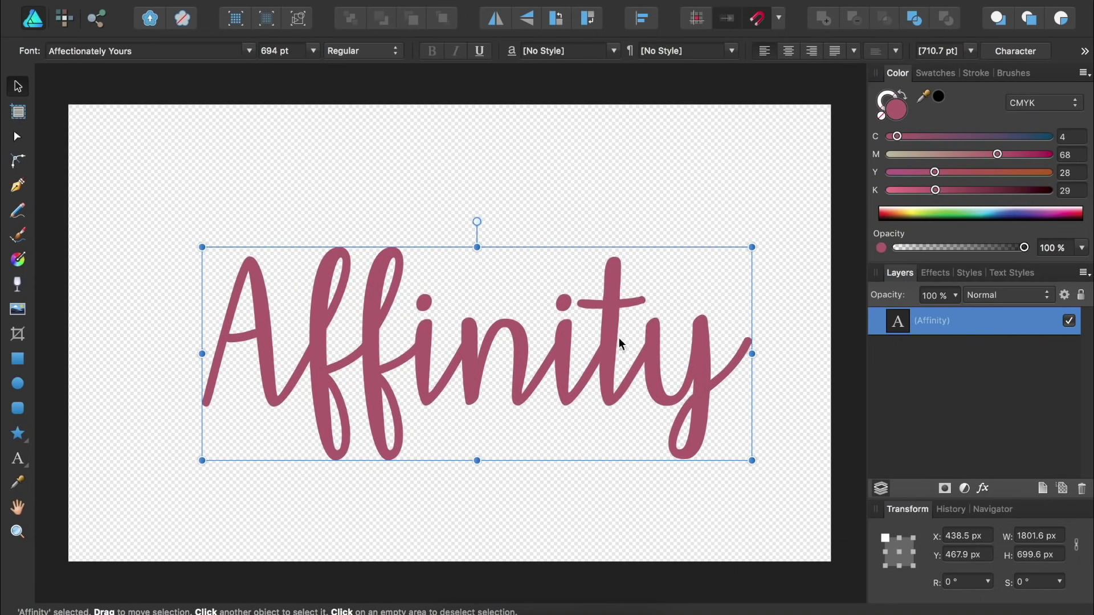
{"action": "left_click", "coordinate": [17, 458]}
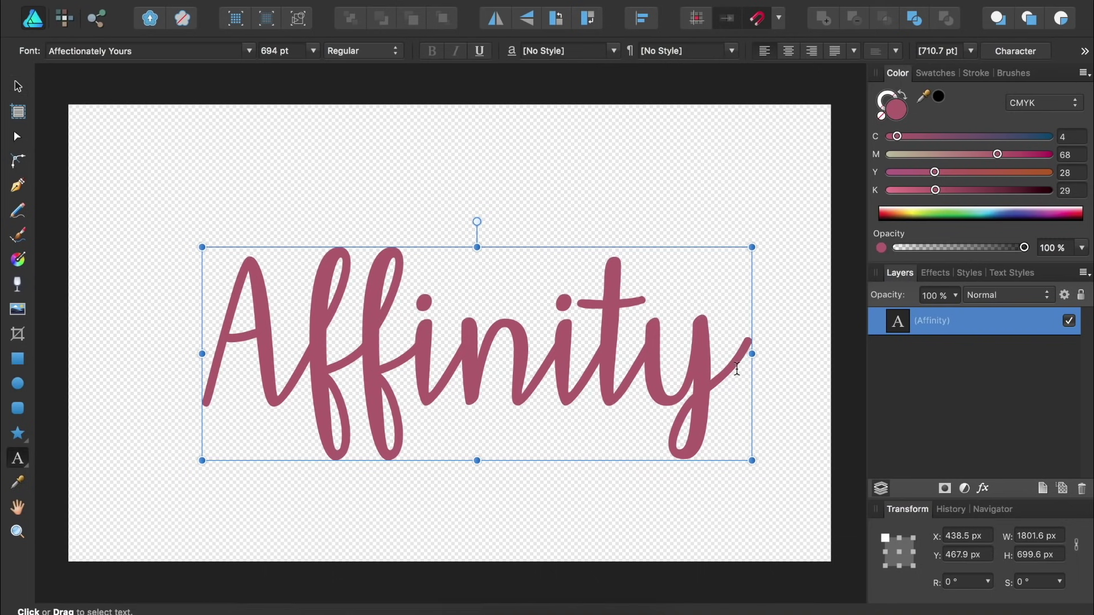
- Add 'Revolution' as a second line under 'Affinity'
{"action": "key", "text": "Return"}
{"action": "type", "text": "Revolution"}
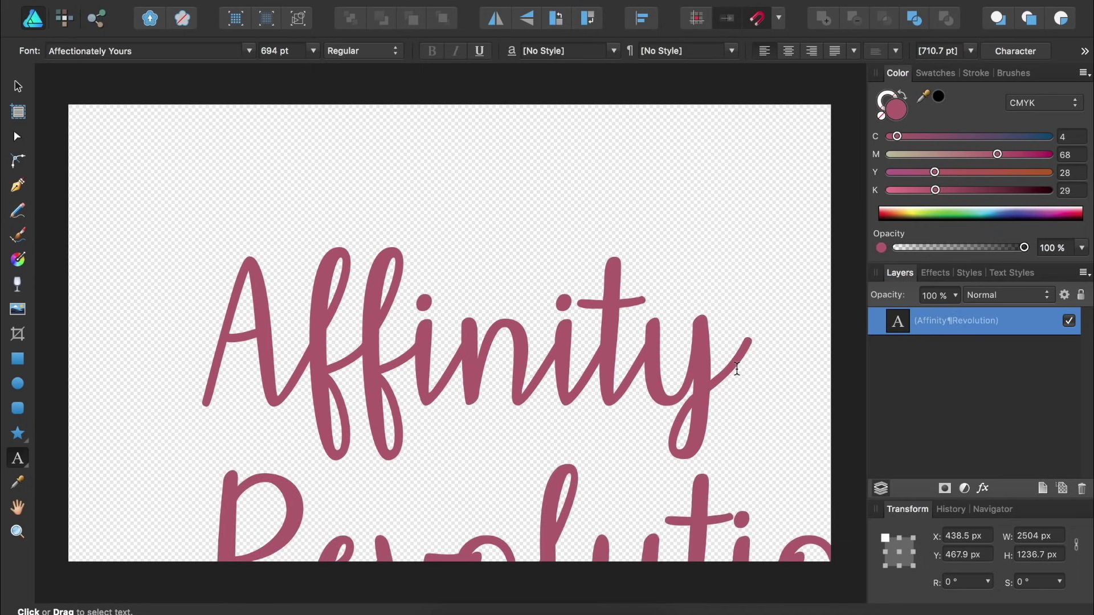
{"action": "key", "text": "Escape"}
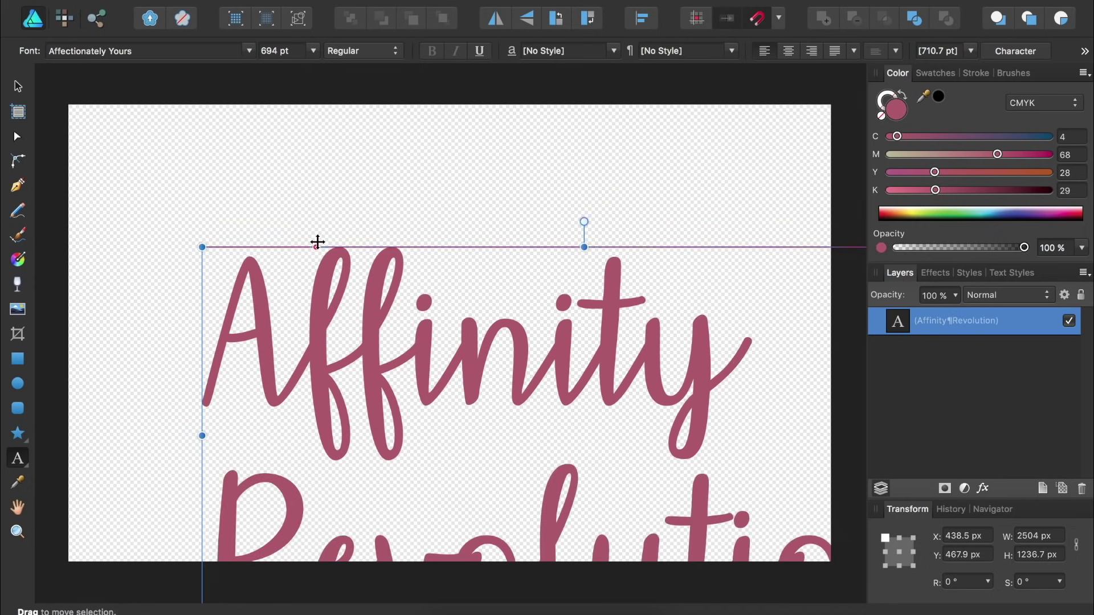
- Shrink the two-line text to 440.8 pt and recentre it on the page
{"action": "left_click", "coordinate": [19, 85]}
{"action": "left_click_drag", "start_coordinate": [355, 303], "coordinate": [262, 212]}
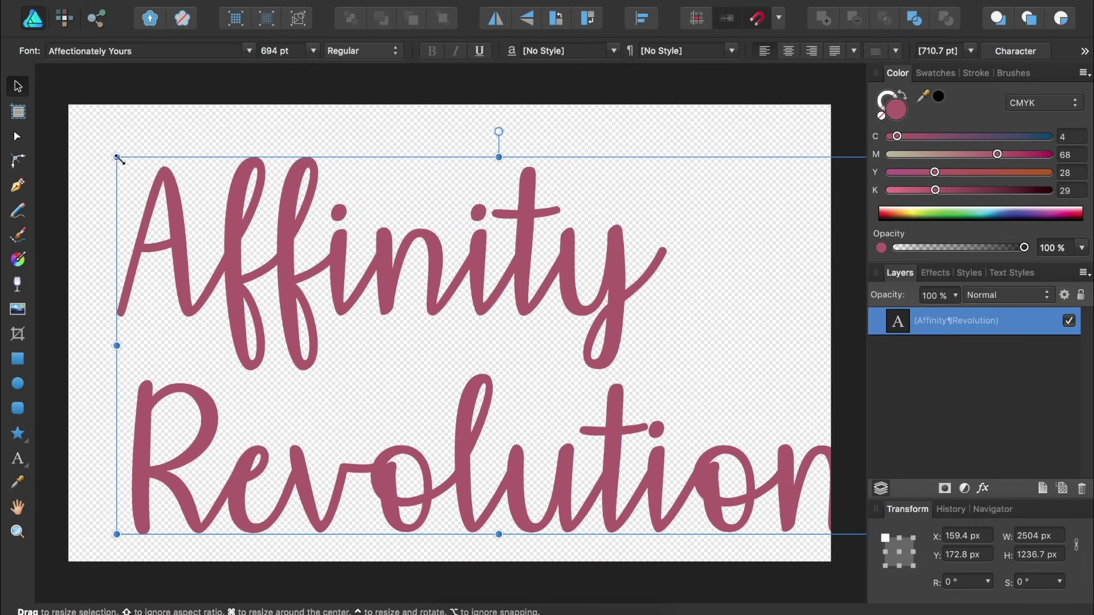
{"action": "left_click_drag", "start_coordinate": [117, 157], "coordinate": [396, 293]}
{"action": "left_click_drag", "start_coordinate": [495, 347], "coordinate": [327, 275]}
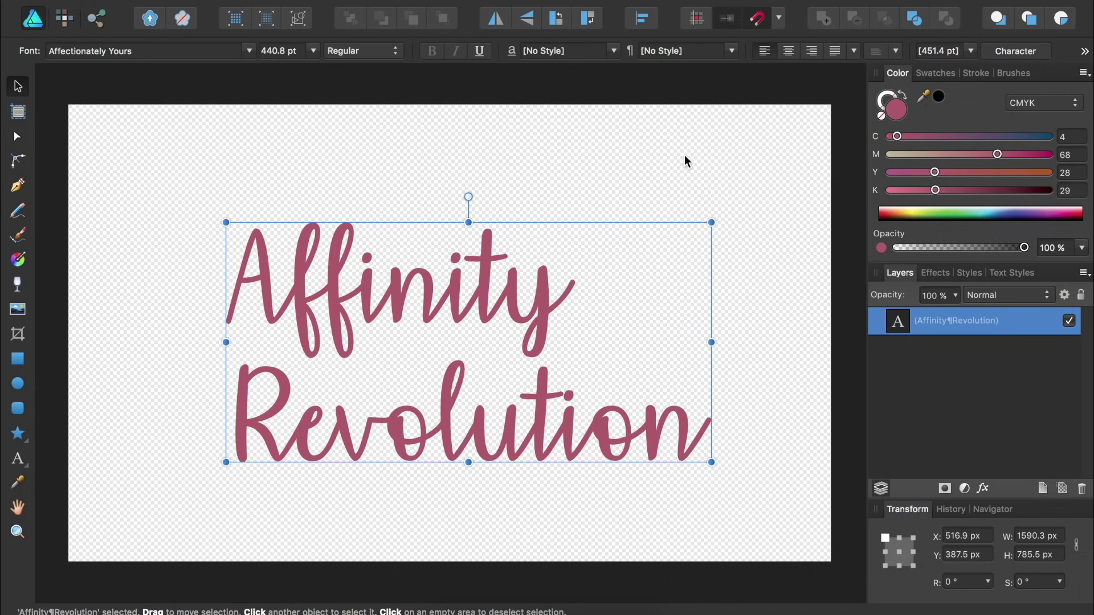
- Centre-align the two text lines and open File > Export
{"action": "left_click", "coordinate": [788, 53]}
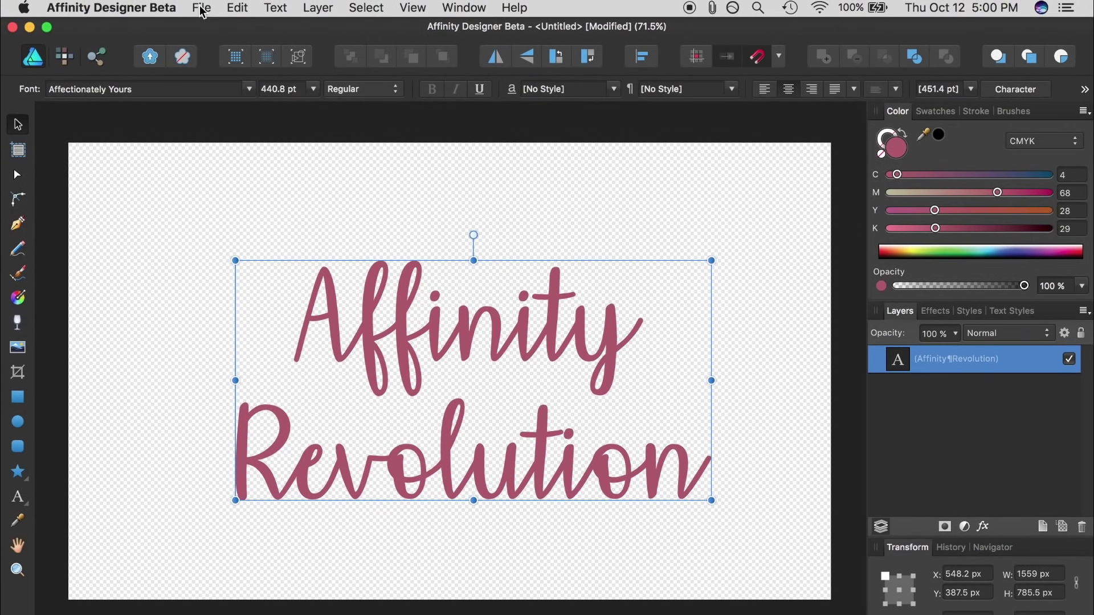
{"action": "left_click", "coordinate": [201, 1]}
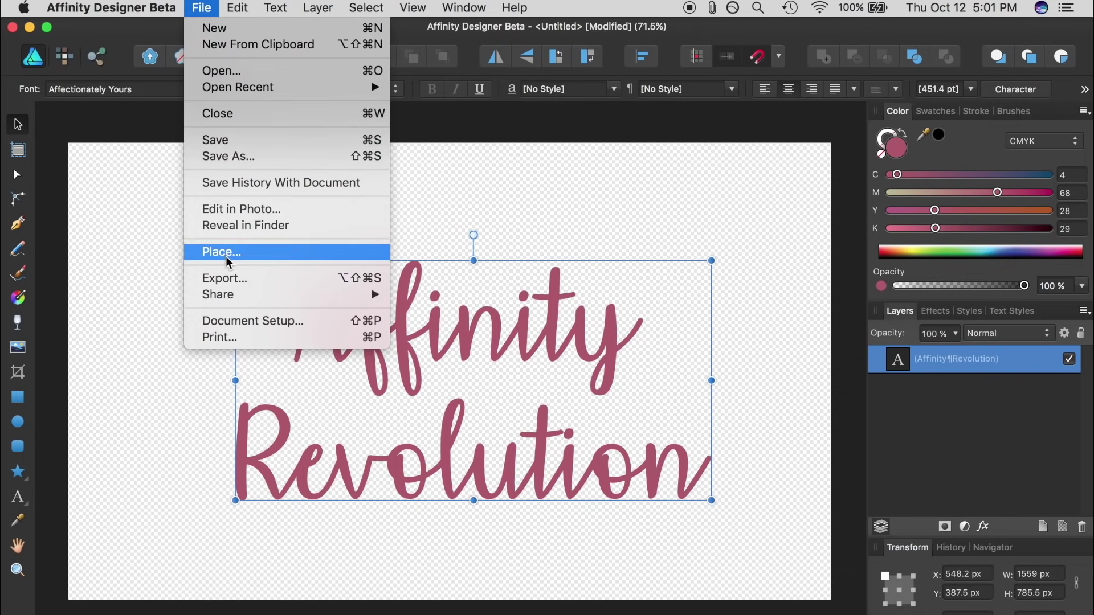
{"action": "left_click", "coordinate": [227, 279]}
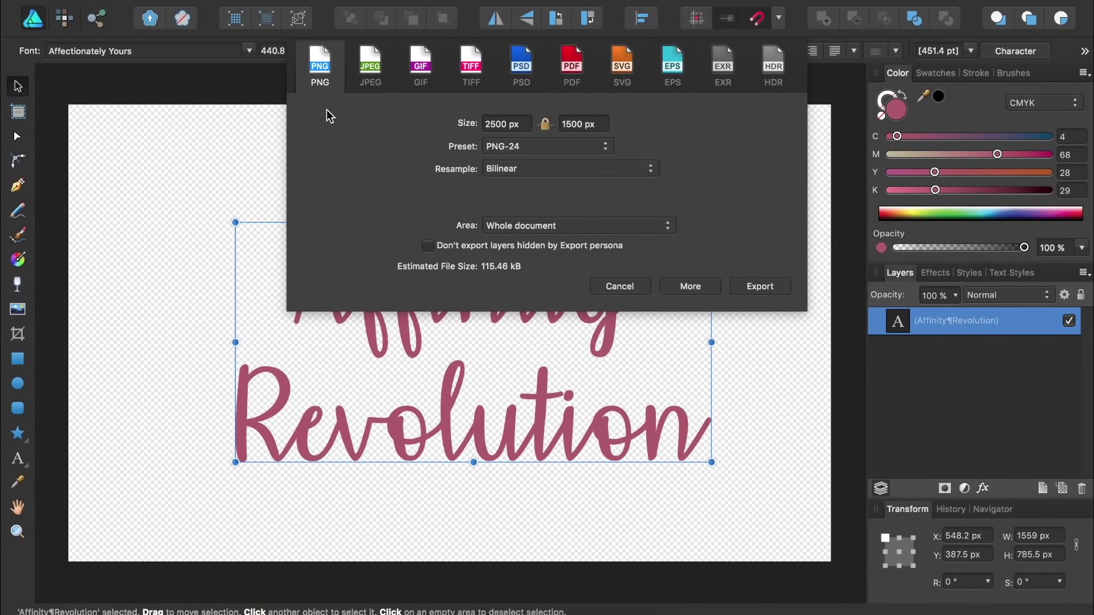
- Export the design as a PNG with width set to 1280 px (1280 × 768)
{"action": "left_click", "coordinate": [364, 83]}
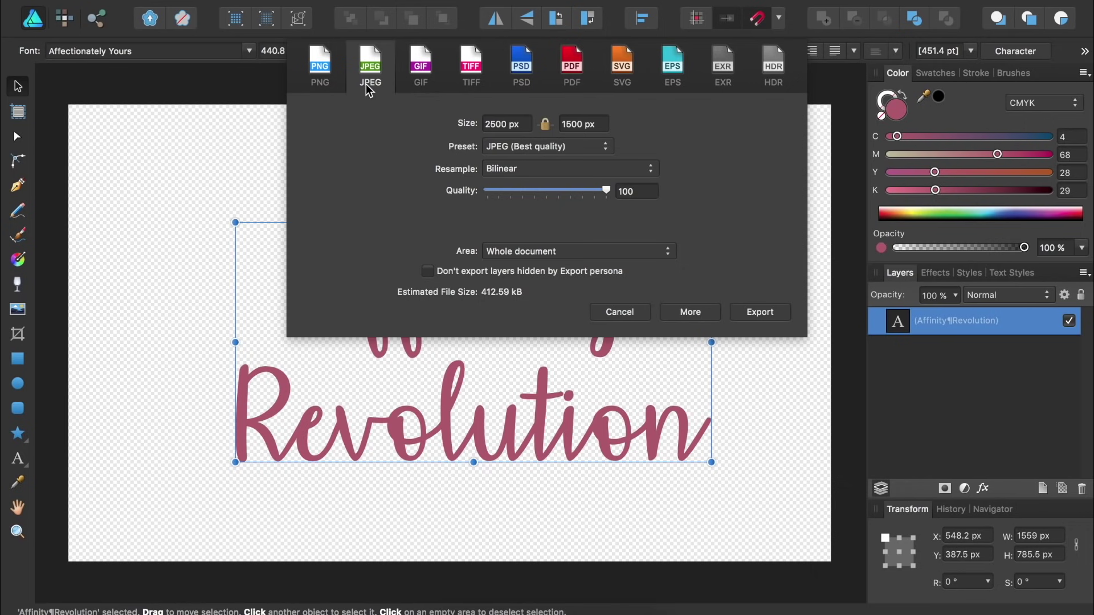
{"action": "left_click", "coordinate": [323, 81]}
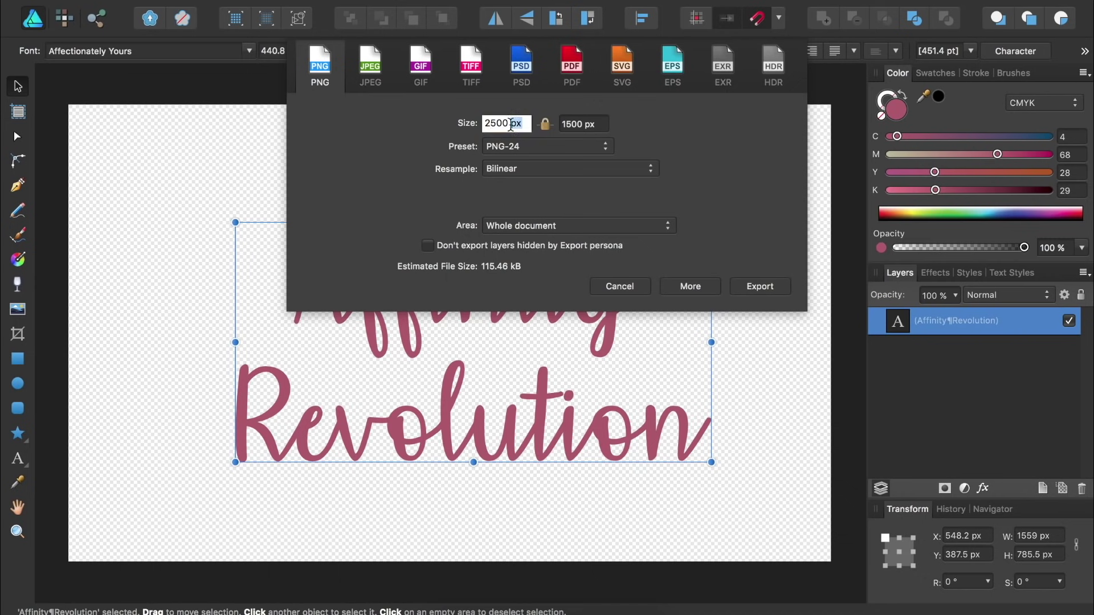
{"action": "left_click_drag", "start_coordinate": [501, 123], "coordinate": [477, 115]}
{"action": "type", "text": "1280"}
{"action": "key", "text": "Return"}
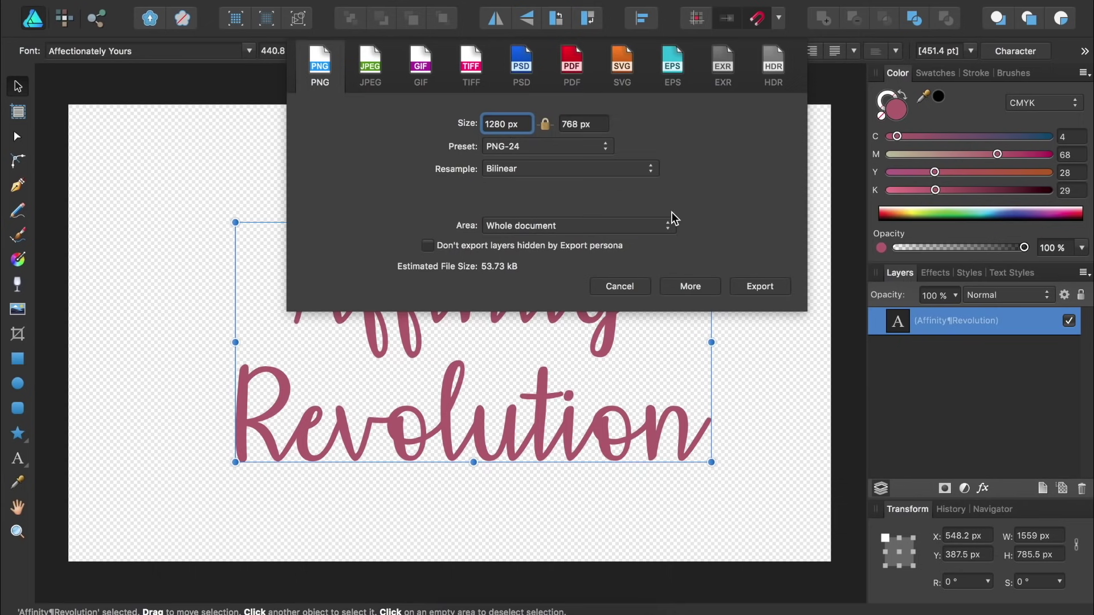
{"action": "left_click", "coordinate": [746, 284]}
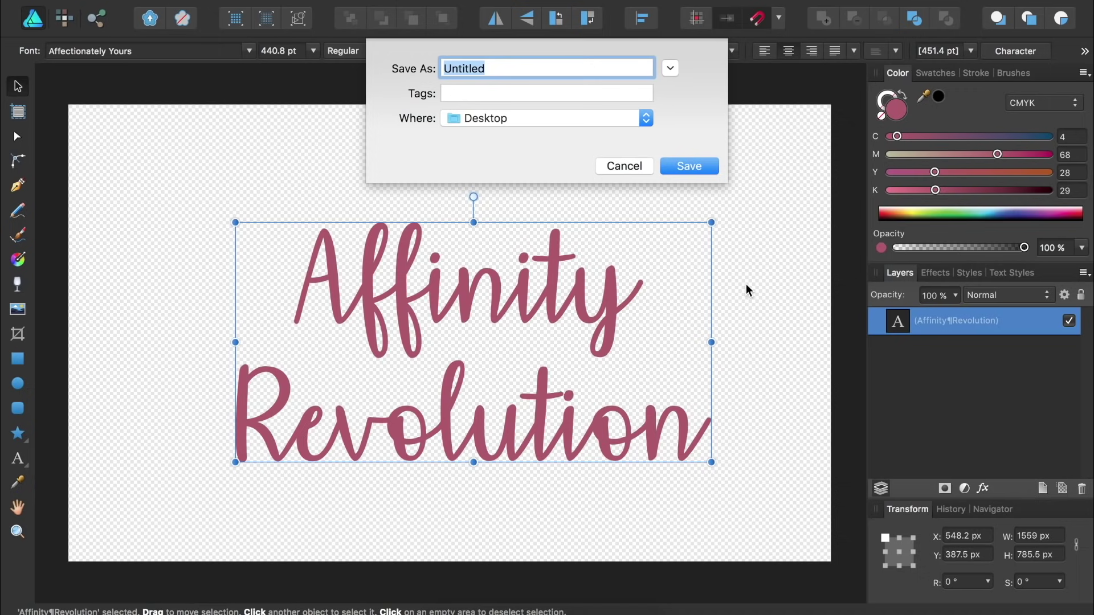